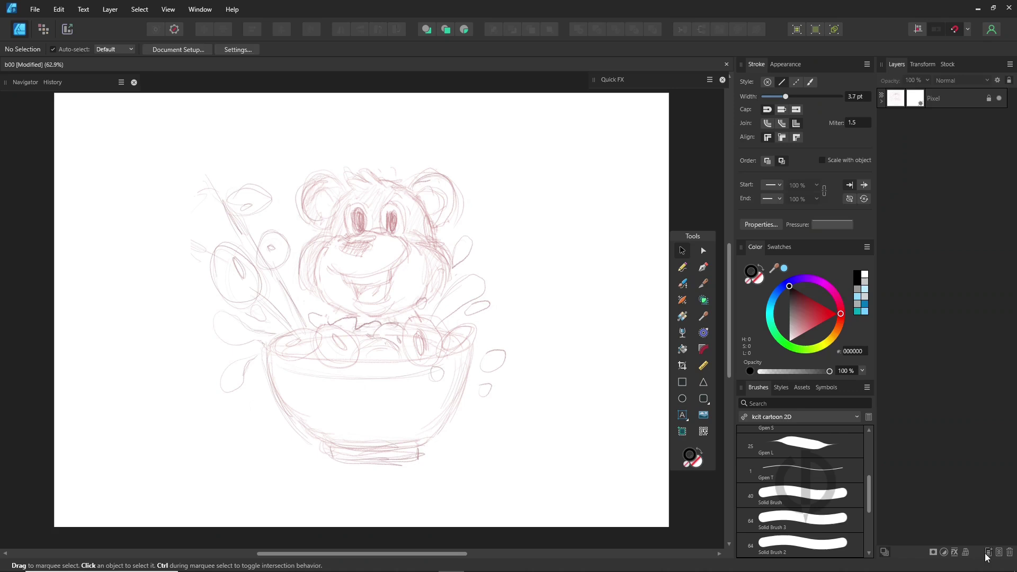
Add a new layer and trace the bear's head top, hair tuft and both ears with the Pencil tool
left_click(988, 554)
left_click(683, 267)
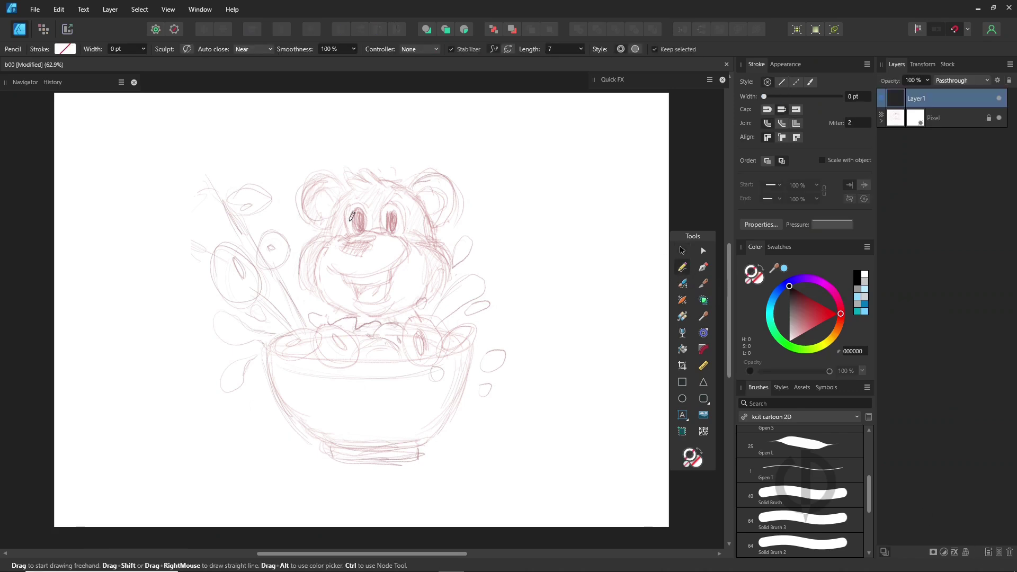
scroll(350, 221, "up", 2)
mouse_move(321, 247)
left_mouse_down()
mouse_move(430, 170)
mouse_move(464, 250)
left_mouse_up()
left_click_drag(373, 175, 399, 176)
left_click_drag(348, 179, 322, 228)
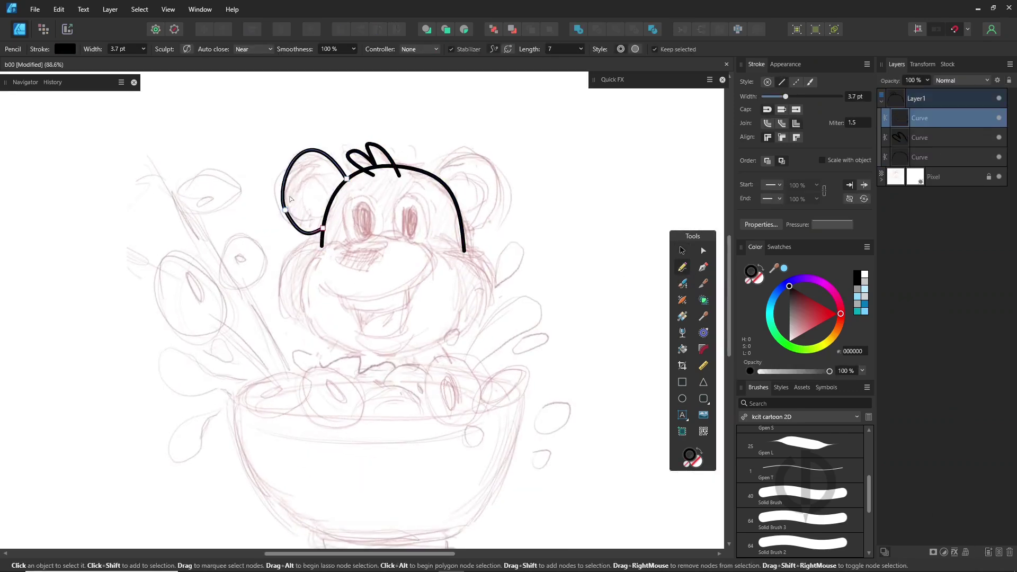
mouse_move(436, 176)
left_mouse_down()
mouse_move(462, 233)
mouse_move(462, 217)
left_mouse_up()
left_click_drag(339, 187, 324, 213)
Trace the bear's muzzle, cheeks, jaw, open mouth, teeth and chin over the sketch with freehand curves
mouse_move(378, 234)
left_mouse_down()
mouse_move(432, 254)
mouse_move(324, 249)
mouse_move(304, 325)
left_mouse_up()
left_click_drag(305, 316, 475, 317)
left_click_drag(464, 247, 480, 328)
mouse_move(348, 295)
left_mouse_down()
mouse_move(361, 325)
mouse_move(411, 288)
left_mouse_up()
left_click_drag(350, 305, 405, 308)
mouse_move(357, 329)
left_mouse_down()
mouse_move(438, 291)
mouse_move(403, 335)
left_mouse_up()
left_click_drag(429, 247, 456, 336)
left_click_drag(322, 253, 303, 317)
Draw an ellipse eye with an inner pupil on the bear's face and duplicate the pair for the other eye
key("m")
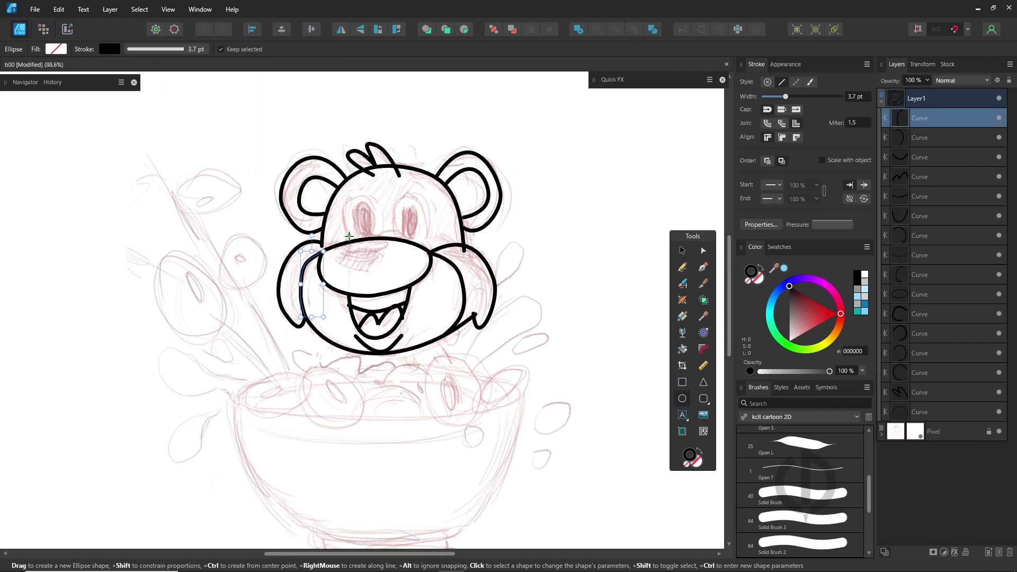
left_click_drag(341, 193, 382, 253)
key("v")
mouse_move(355, 205)
left_mouse_down()
mouse_move(375, 242)
mouse_move(381, 224)
mouse_move(405, 224)
left_mouse_up()
left_click(374, 224, "shift")
Trace the bear's triangular nose and the neck lines below the jaw with the Pencil tool
key("n")
left_click_drag(346, 258, 344, 258)
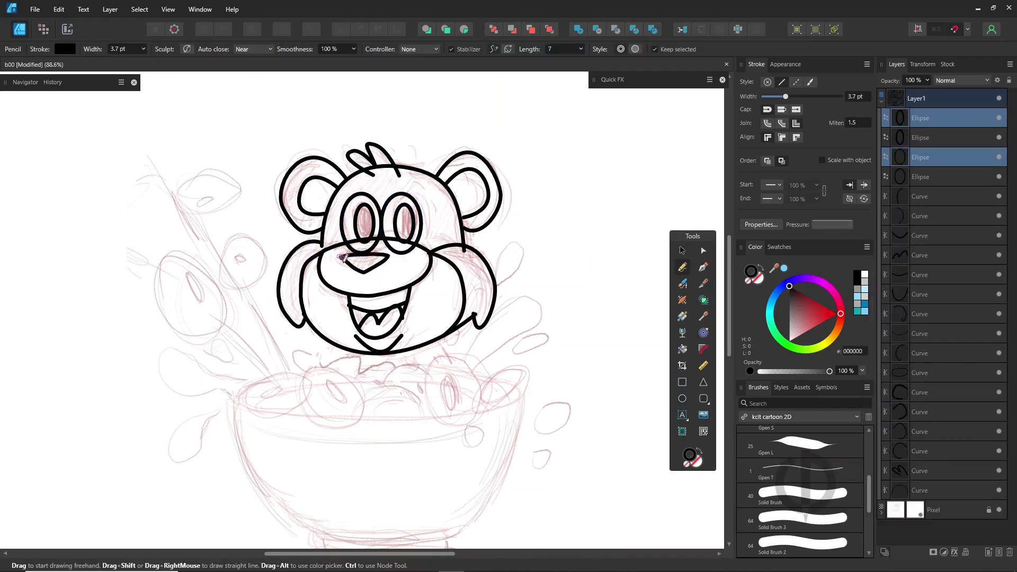
left_click_drag(431, 337, 444, 369)
left_click_drag(354, 346, 341, 367)
left_click_drag(342, 368, 335, 330)
Draw an ellipse for the bowl's rim and a curved Pen path for the bowl's body below it
key("m")
left_click_drag(228, 372, 517, 333)
key("p")
left_click(230, 355)
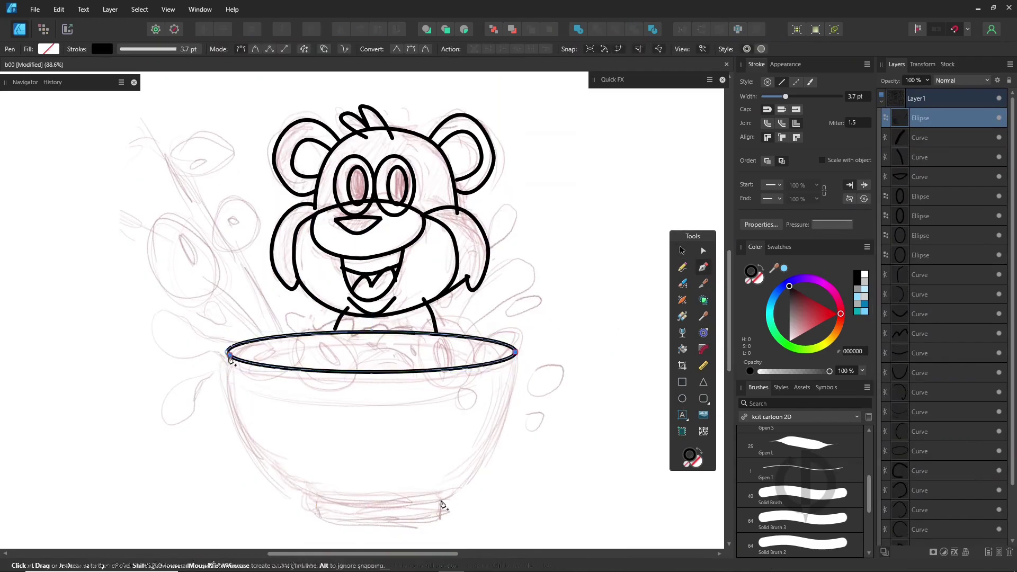
left_click(313, 500)
left_click(441, 500)
left_click(516, 353)
key("a")
left_click_drag(455, 472, 475, 473)
Draw the bowl's foot with the Pen tool and bend its lower edge into a slight curve
left_click(323, 522)
left_click(436, 522)
key("a")
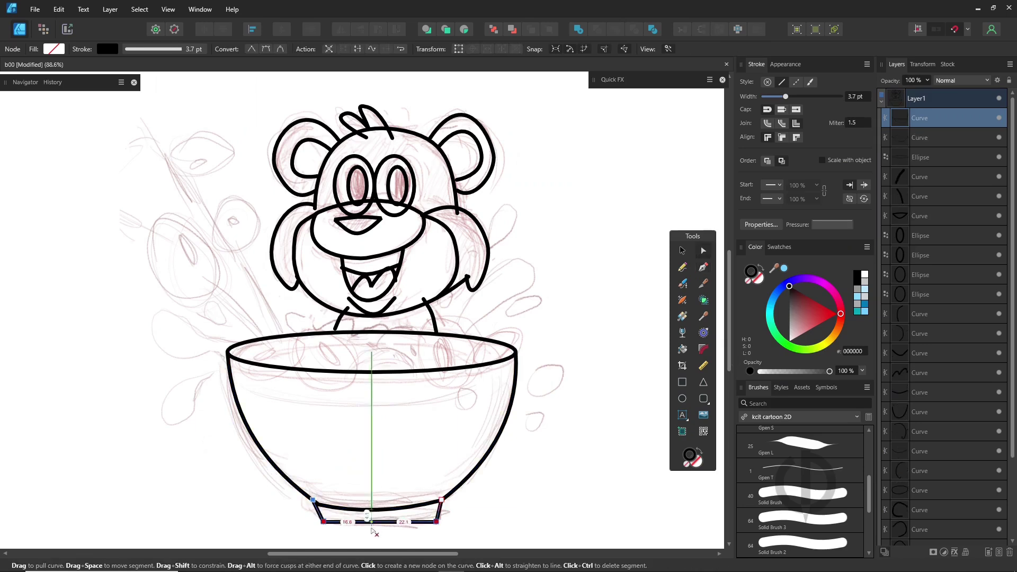
left_click_drag(372, 523, 371, 529)
Draw a line across the bowl below the rim and bend it downward into a decorative band
key("p")
left_click(229, 381)
left_click(516, 381)
left_click_drag(372, 381, 373, 405)
Move the bowl's foot up slightly and duplicate the rim ellipse just below the original
key("v")
left_click_drag(381, 528, 378, 520)
left_click_drag(455, 368, 458, 373)
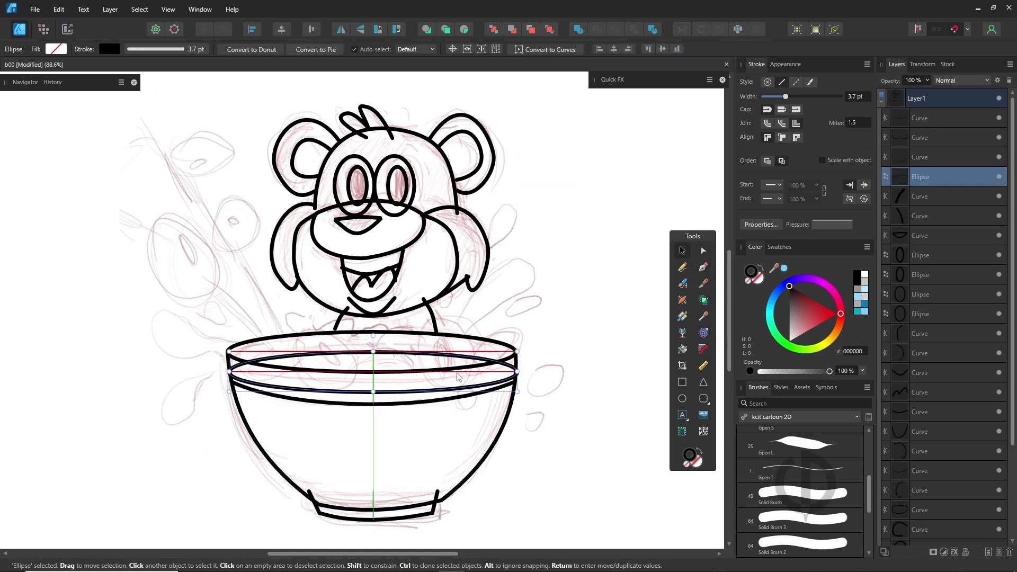
Draw a tilted ellipse with a smaller inner ellipse as the large flying cereal ring beside the bear
key("m")
left_click_drag(158, 219, 219, 309)
left_click_drag(188, 204, 162, 209)
key("v")
left_click_drag(207, 265, 194, 266)
Add two more flying cereal rings beside the bear's head, each rotated and with a small inner hole
key("m")
mouse_move(188, 220)
left_mouse_down()
mouse_move(171, 224)
mouse_move(225, 306)
mouse_move(188, 123)
left_mouse_up()
key("v")
left_click_drag(152, 119, 234, 122)
mouse_move(189, 173)
left_mouse_down()
mouse_move(198, 165)
mouse_move(244, 222)
mouse_move(251, 200)
mouse_move(280, 253)
left_mouse_up()
left_click(254, 214)
left_click(273, 200)
left_click_drag(233, 214, 239, 221)
Duplicate the cereal rings across the bowl's opening, varying their rotation to fill it from side to side
left_click_drag(139, 206, 225, 308)
mouse_move(182, 258)
left_mouse_down()
mouse_move(264, 301)
mouse_move(276, 351)
left_mouse_up()
left_click_drag(310, 389, 241, 391)
left_click_drag(268, 352, 324, 355)
mouse_move(324, 356)
left_mouse_down()
mouse_move(380, 370)
mouse_move(380, 347)
left_mouse_up()
left_click_drag(380, 347, 440, 351)
left_click_drag(440, 350, 484, 362)
left_click(578, 329)
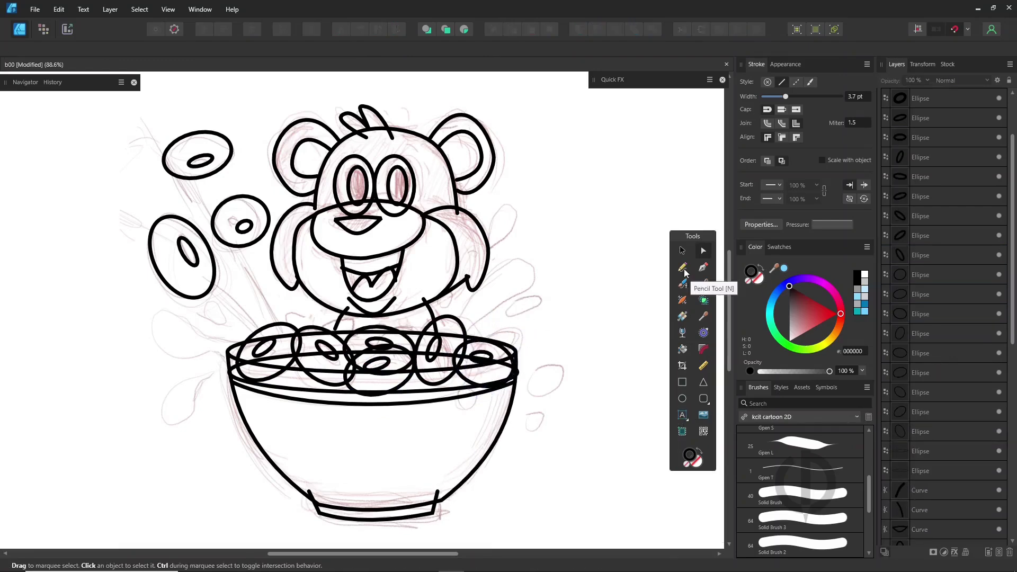
Trace the milk splashes and teardrop droplets on both sides of the bowl with the Pencil tool
left_click(685, 273)
left_click_drag(459, 319, 492, 339)
mouse_move(238, 339)
left_mouse_down()
mouse_move(293, 296)
mouse_move(319, 328)
left_mouse_up()
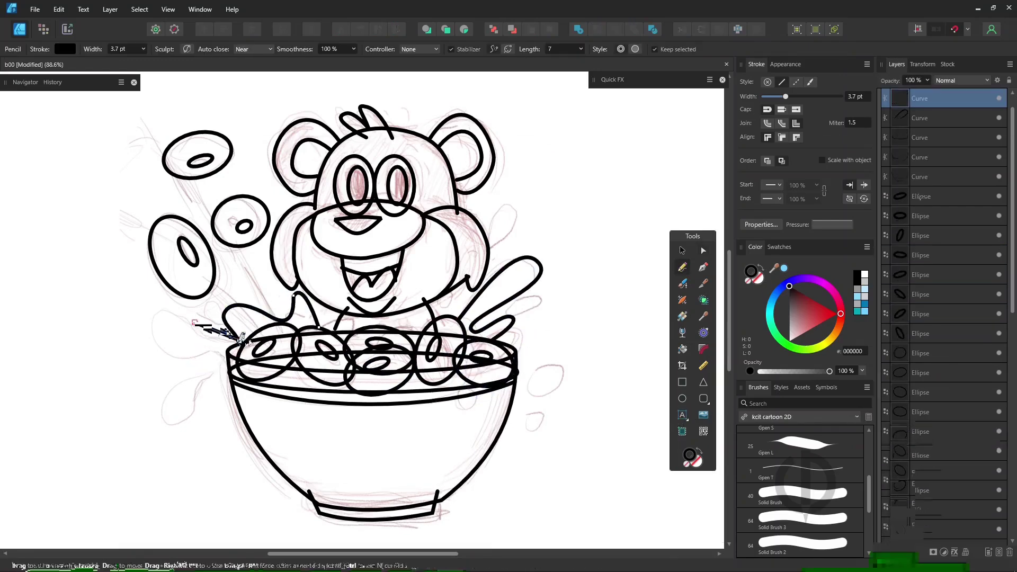
left_click_drag(241, 341, 228, 354)
left_click_drag(214, 373, 212, 374)
left_click_drag(520, 311, 522, 312)
left_click_drag(495, 257, 497, 256)
Draw small round milk droplets over and beside the bowl's right side with the Ellipse tool
left_click(683, 398)
mouse_move(453, 414)
left_mouse_down()
mouse_move(481, 386)
mouse_move(562, 364)
left_mouse_up()
left_click_drag(518, 436, 541, 413)
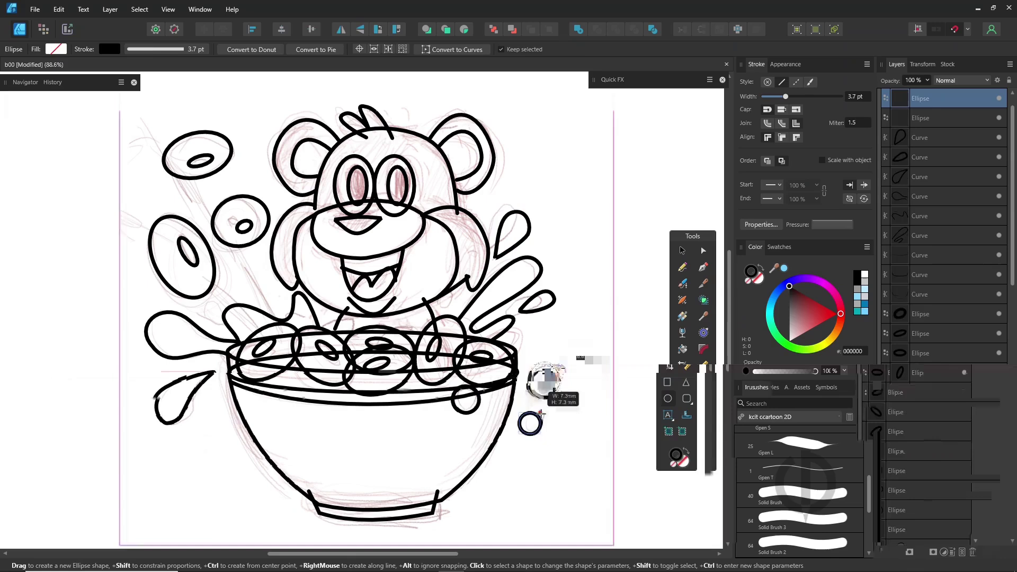
Draw the wavy milk line behind the cereal rings and a milk drip over the bowl's left rim
left_click(683, 267)
mouse_move(335, 328)
left_mouse_down()
mouse_move(454, 307)
mouse_move(460, 318)
left_mouse_up()
mouse_move(223, 352)
left_mouse_down()
mouse_move(275, 386)
mouse_move(335, 372)
left_mouse_up()
Draw the closed milk stream pouring into the bowl with the Pen tool and bend its two long sides
left_click(704, 267)
left_click(112, 216)
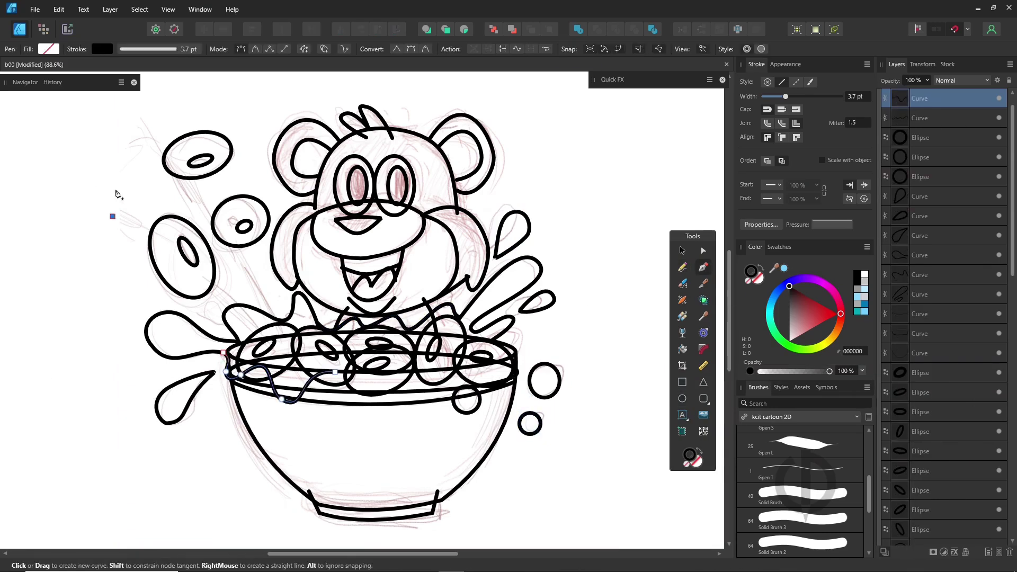
left_click(114, 103)
left_click(279, 340)
left_click(265, 344)
left_click(112, 216)
left_click_drag(189, 281, 203, 264)
left_click_drag(197, 221, 200, 189)
key("ctrl+0")
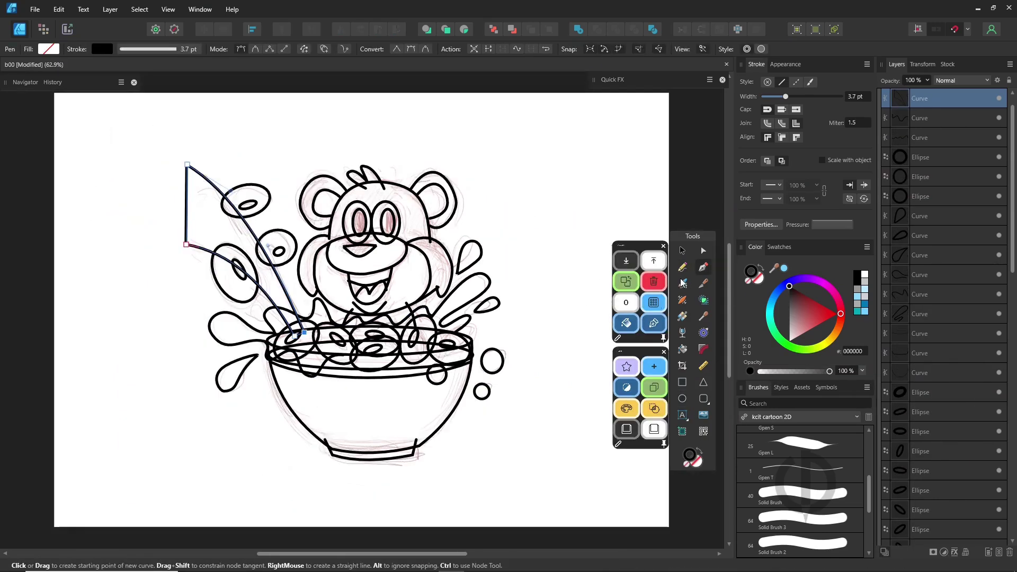
Group all the traced shapes and hide the sketch's pixel layer
left_click(623, 274)
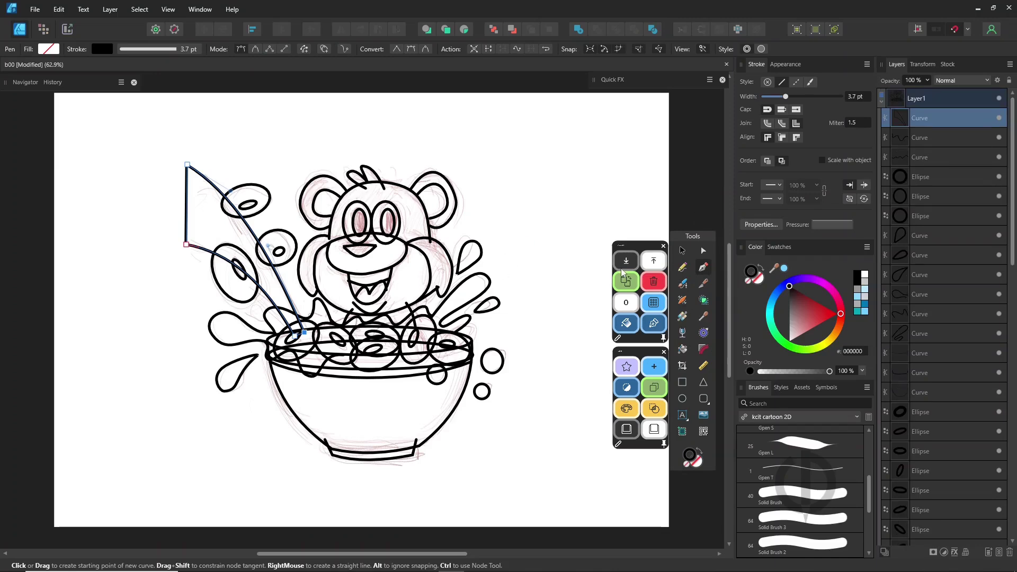
left_click(682, 250)
mouse_move(139, 488)
left_mouse_down()
mouse_move(585, 133)
mouse_move(556, 143)
left_mouse_up()
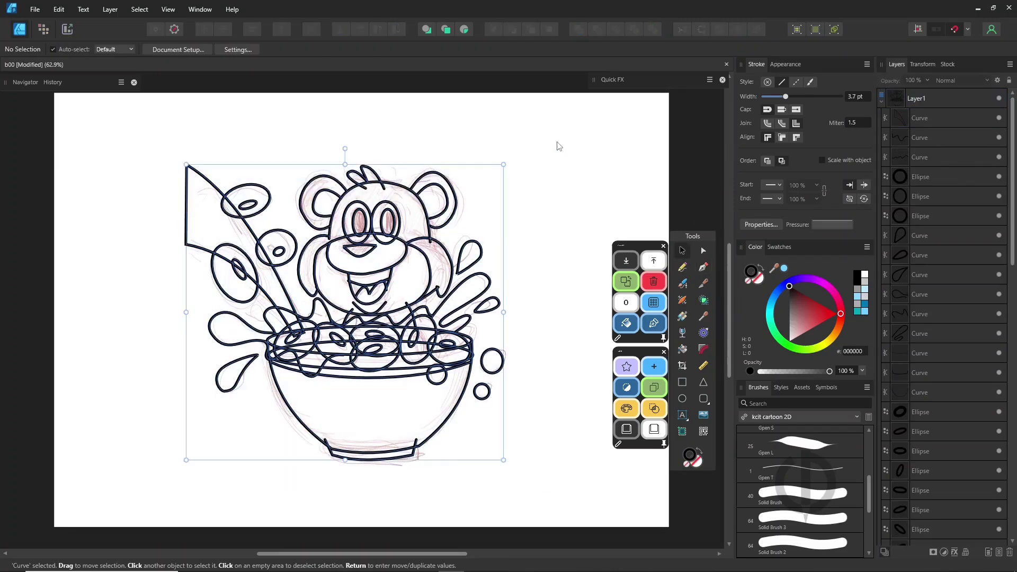
left_click(654, 322)
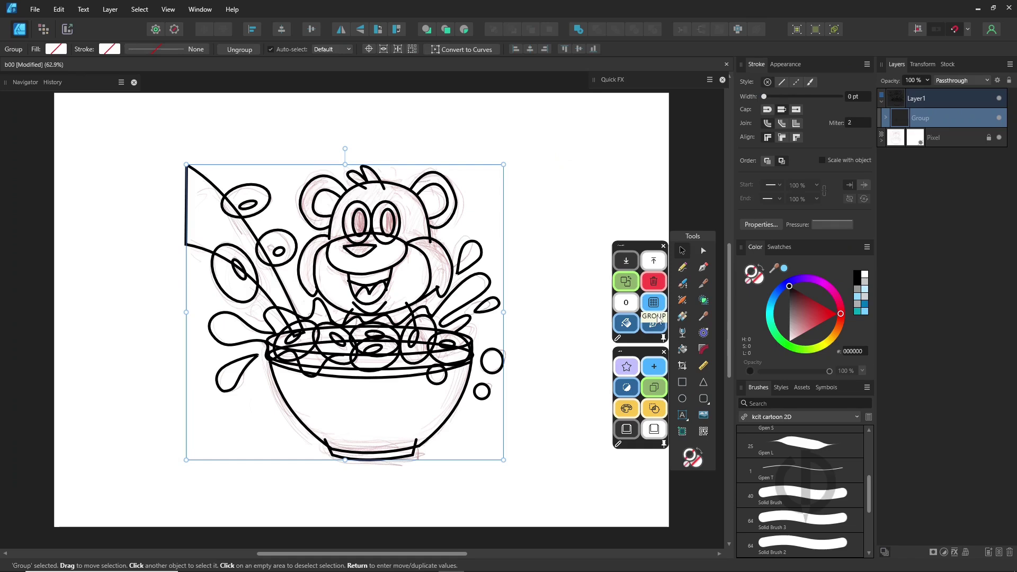
left_click(1000, 138)
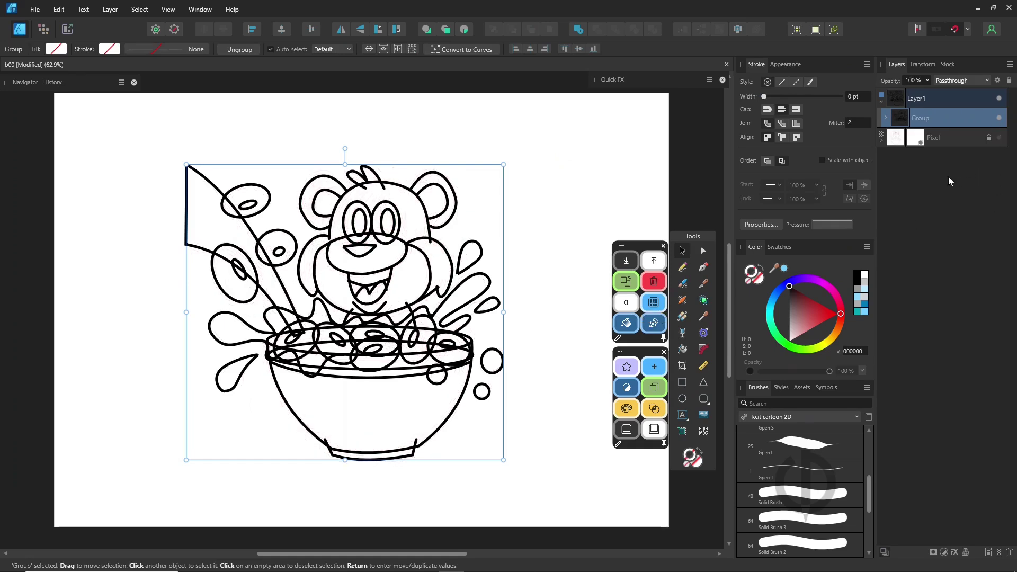
Remove overlapping lines around the leftmost cereal ring and the milk drip with the Shape Builder
left_click(703, 302)
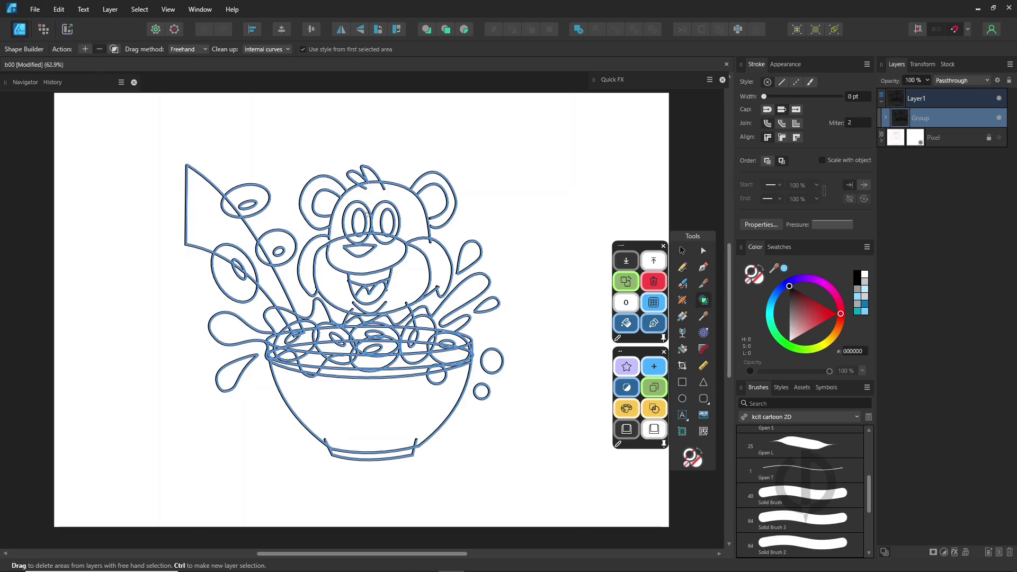
scroll(366, 218, "up", 4)
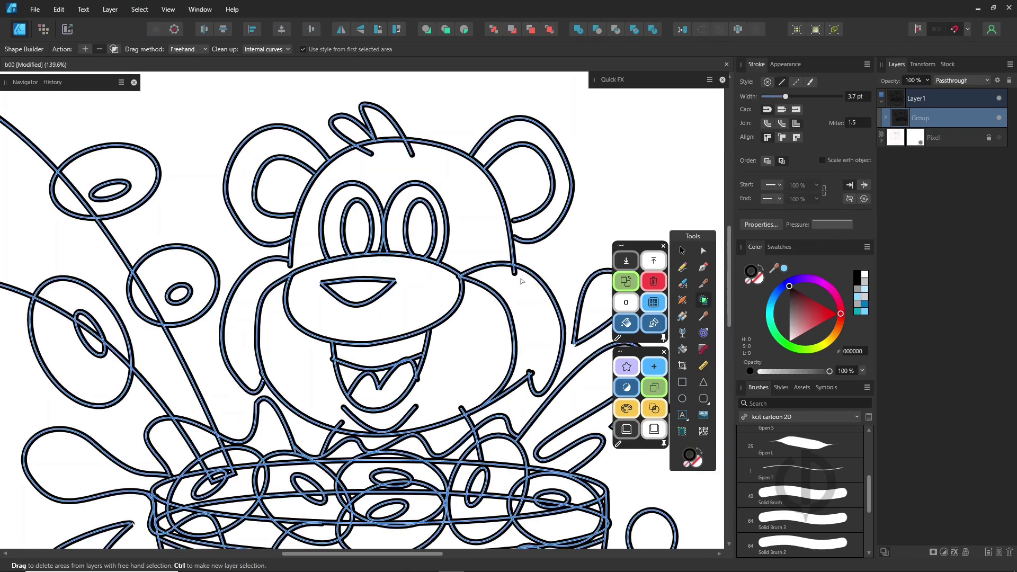
scroll(405, 336, "down", 5)
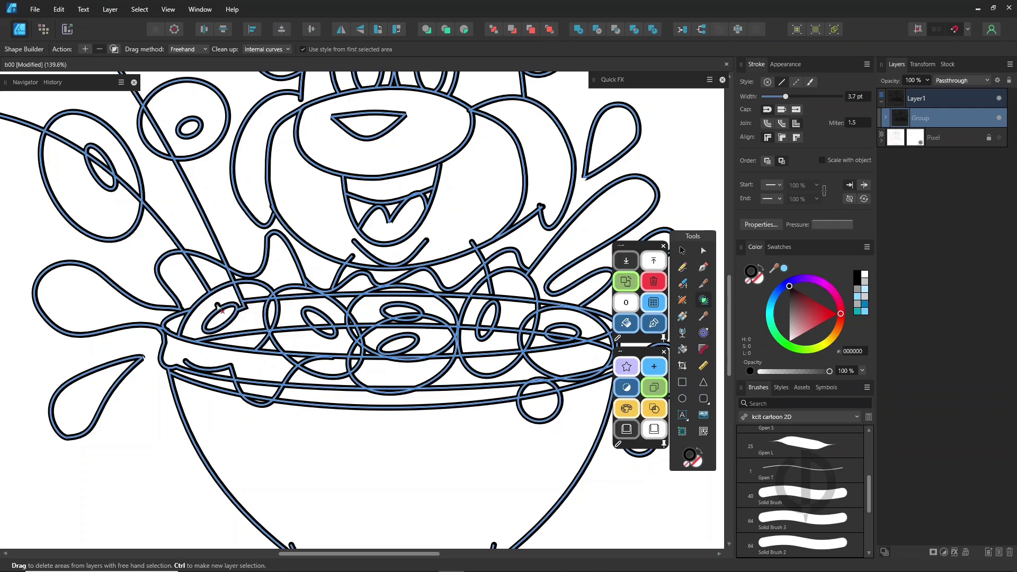
left_click_drag(222, 311, 268, 332)
mouse_move(257, 381)
left_mouse_down()
mouse_move(195, 377)
mouse_move(186, 363)
left_mouse_up()
key("a")
key("s")
Remove the remaining overlapping line segments among the cereal rings and bowl rim with the Shape Builder
left_click_drag(327, 387, 403, 390)
left_click_drag(428, 390, 413, 379)
mouse_move(334, 371)
left_mouse_down()
mouse_move(541, 371)
mouse_move(509, 390)
left_mouse_up()
mouse_move(520, 371)
left_mouse_down()
mouse_move(393, 363)
mouse_move(483, 356)
left_mouse_up()
left_click_drag(475, 331, 493, 340)
left_click_drag(339, 334, 492, 348)
left_click_drag(321, 336, 371, 337)
scroll(371, 339, "right", 3)
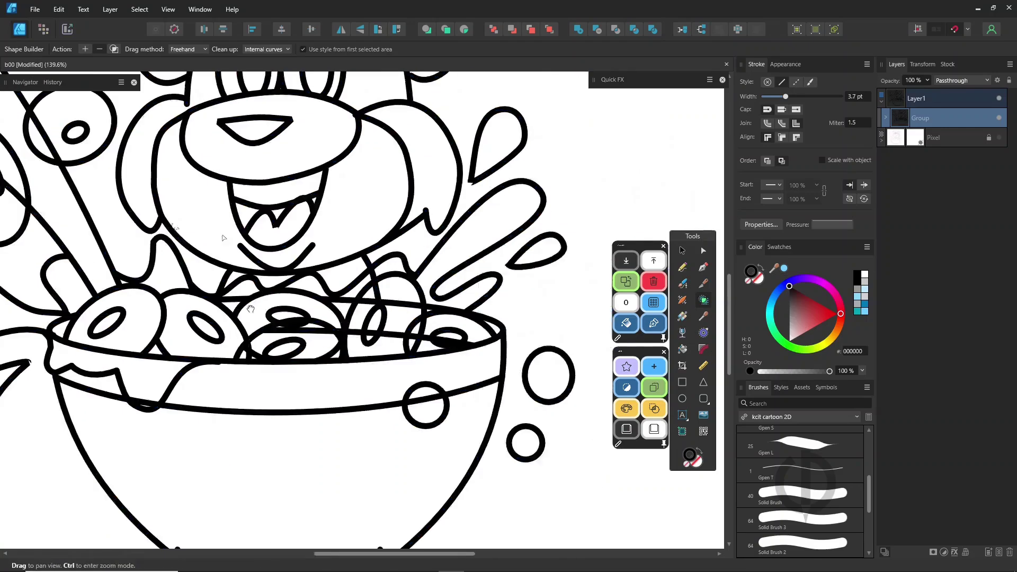
scroll(371, 334, "down", 5)
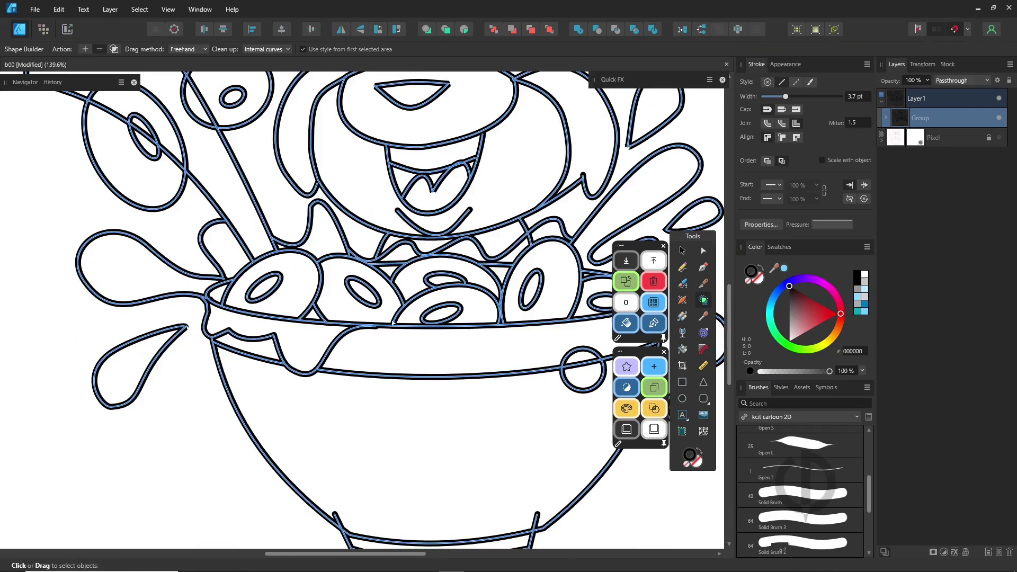
scroll(406, 331, "up", 6)
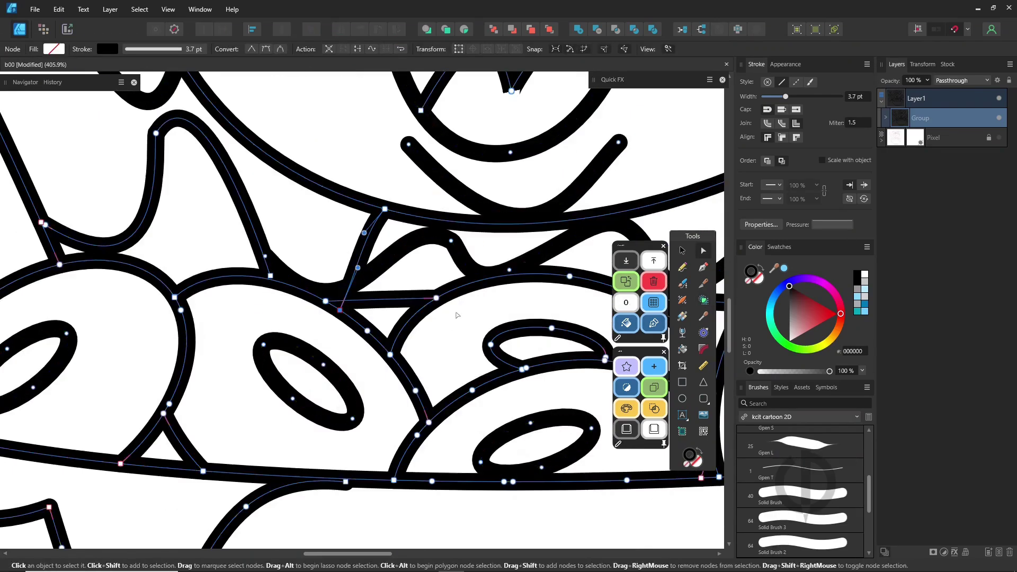
key("ctrl+0")
key("v")
left_click(601, 272)
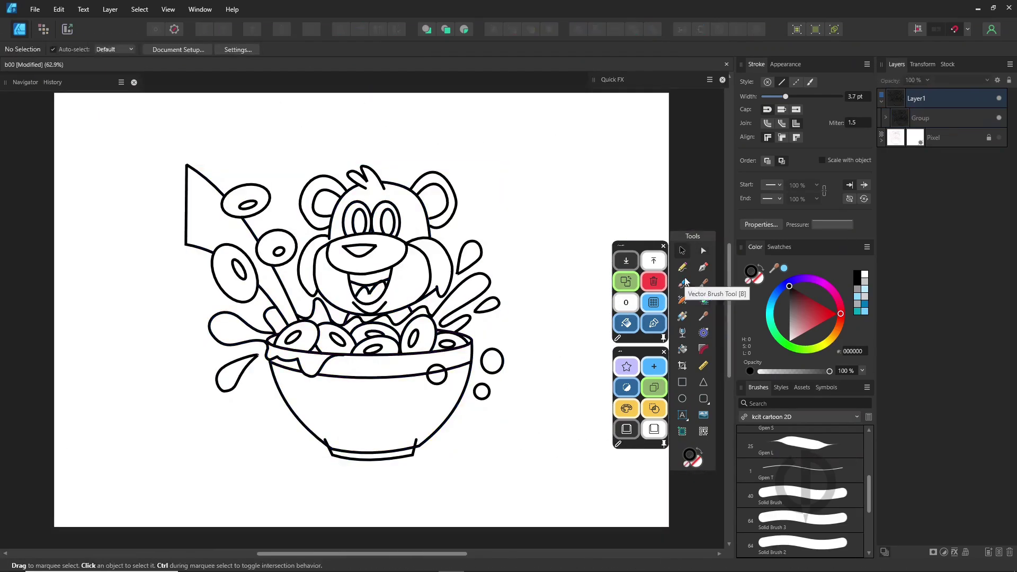
Add a milk splash and drip over the bowl's right rim and trim its overlaps with the Shape Builder
left_click(683, 267)
left_click(885, 117)
left_click(921, 118)
left_click(924, 138)
left_click(921, 118)
left_click(704, 300)
scroll(482, 326, "up", 4)
left_click_drag(415, 374, 431, 392)
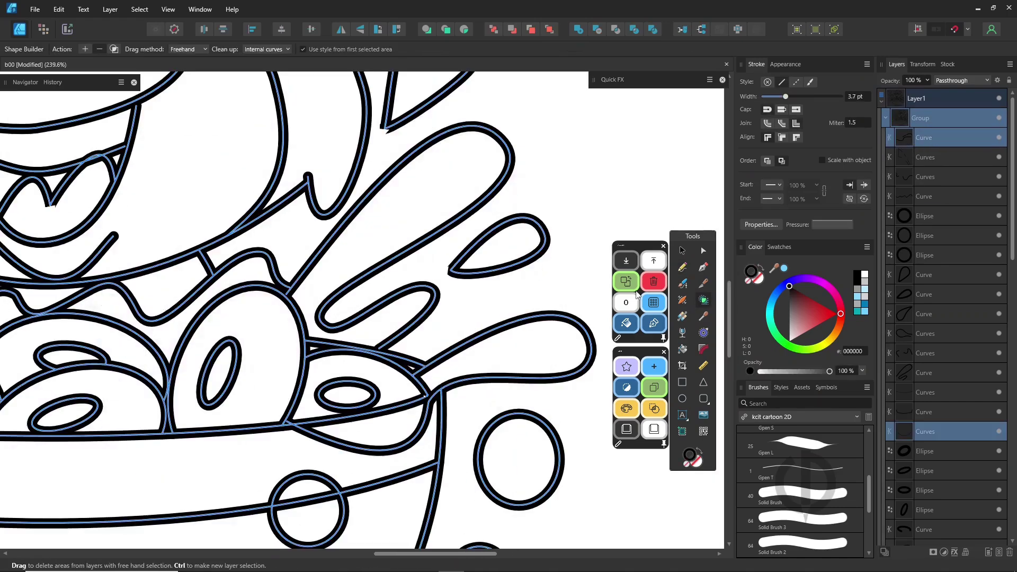
Trim the protruding line ends at both upper corners of the bowl's foot
key("ctrl+0")
left_click(326, 441)
left_click(416, 441)
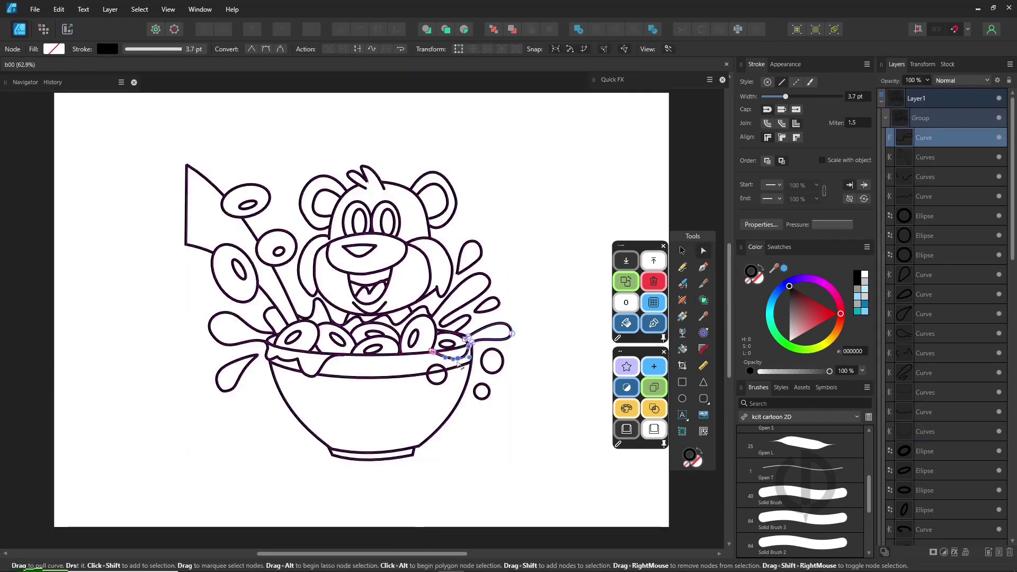
Reshape the milk drip on the bowl's right rim by pulling its lower end further down
scroll(430, 331, "up", 3)
key("ctrl+z")
left_click_drag(443, 403, 463, 422)
key("a")
left_click(455, 292)
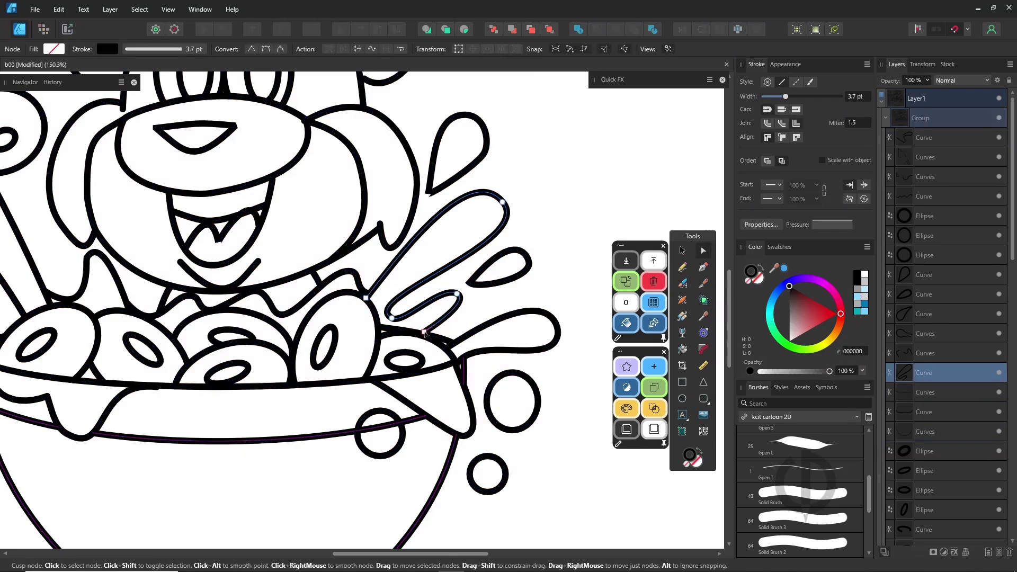
Trim the overlapping end of the right milk splash at the bowl's rim with the Shape Builder
left_click(921, 118)
left_click(703, 301)
left_click_drag(424, 328, 432, 339)
Reshape the outer and inner curves of the bear's right-hand ear into a larger, rounder form by moving their nodes
key("ctrl+0")
scroll(444, 201, "up", 4)
key("a")
left_click(476, 212)
left_click_drag(411, 267, 391, 262)
left_click_drag(419, 269, 426, 274)
left_click_drag(477, 205, 481, 196)
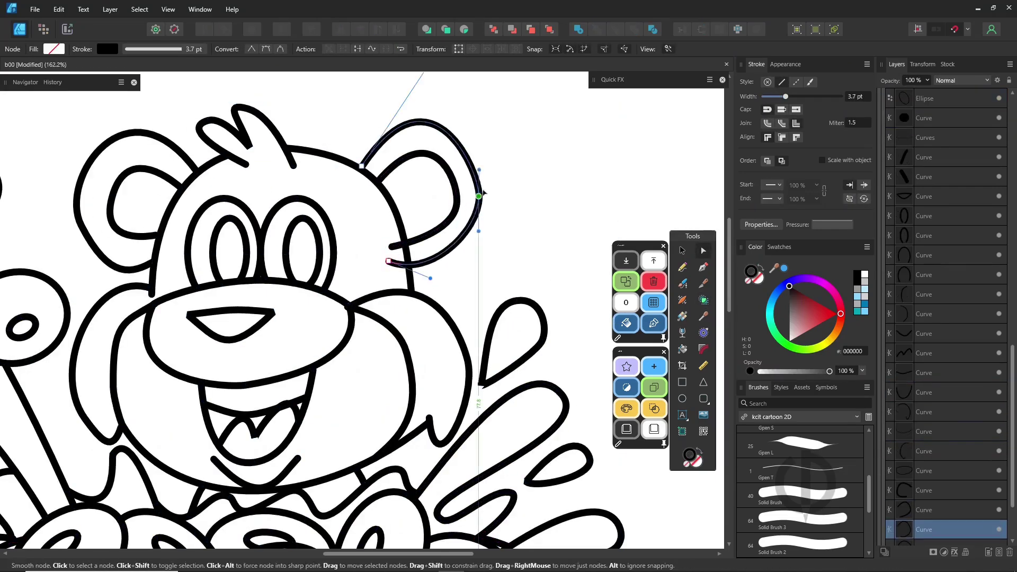
left_click_drag(436, 137, 432, 148)
left_click_drag(487, 261, 491, 267)
key("n")
left_click_drag(415, 194, 494, 255)
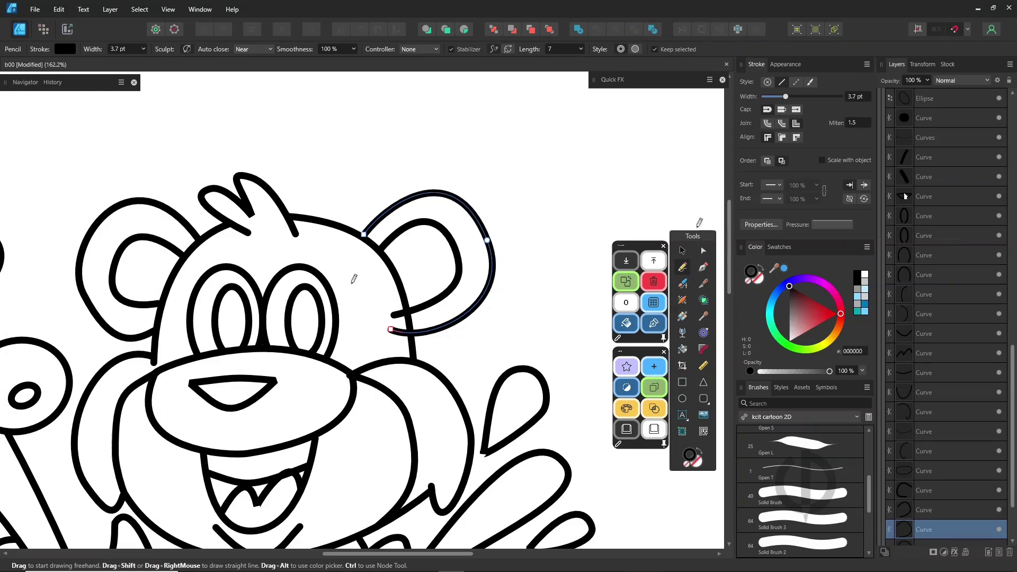
Trim the right-hand ear's line ends that overlap the head with the Shape Builder
scroll(904, 196, "up", 10)
left_click(921, 118)
left_click(704, 300)
left_click_drag(400, 307, 403, 340)
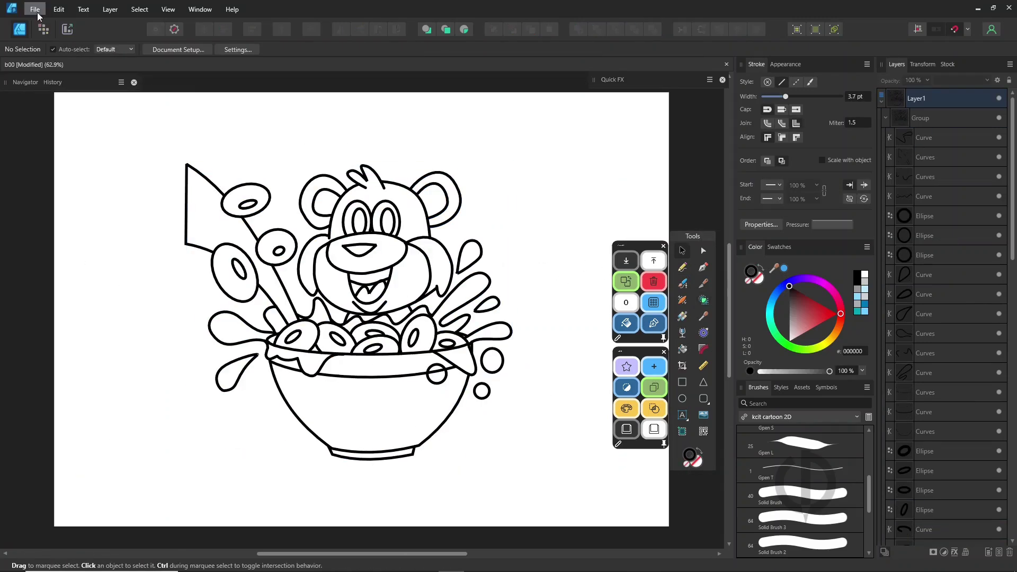
left_click(35, 9)
left_click(50, 120)
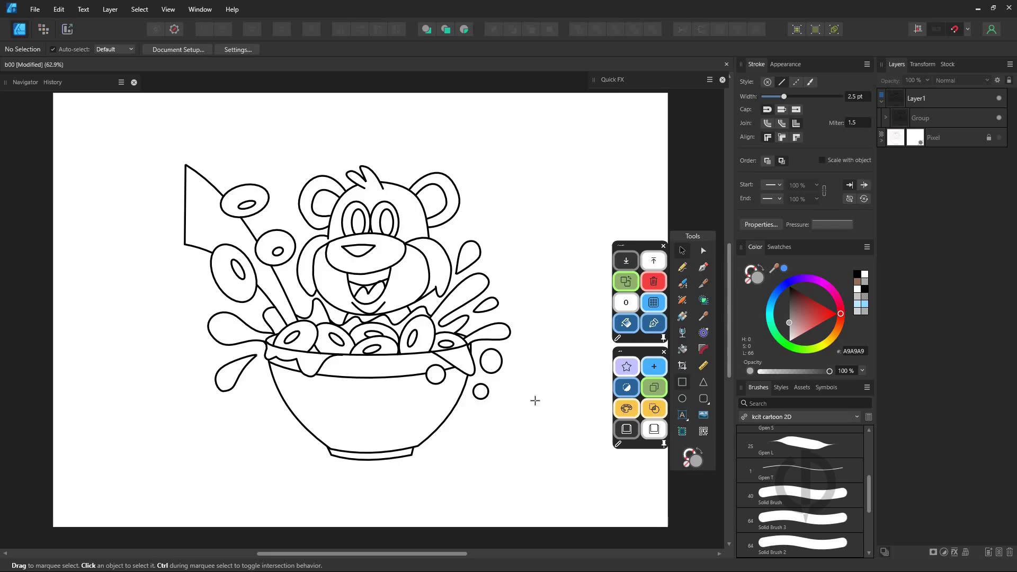
Draw a grey A9A9A9 rectangle covering the whole drawing and place it, locked, beneath Layer1
key("m")
left_click_drag(148, 481, 570, 114)
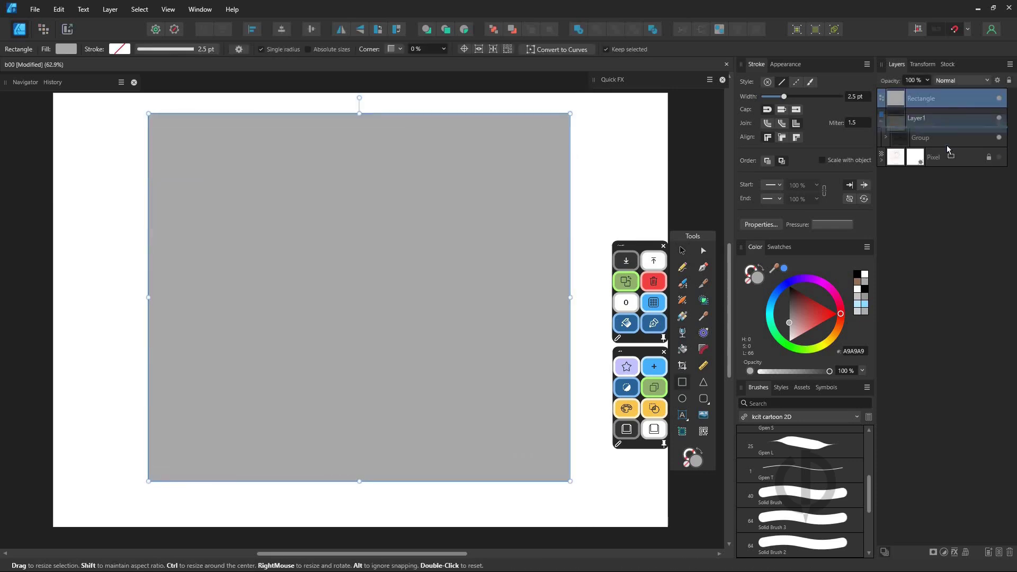
left_click_drag(946, 145, 949, 151)
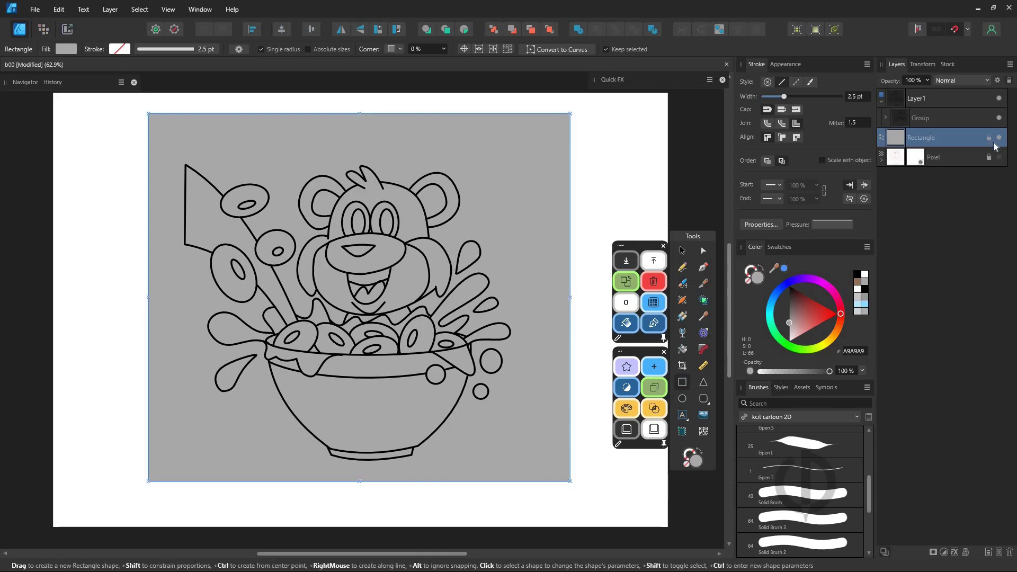
Switch to the Pixel Persona and add a pixel layer above the line-art group
left_click(44, 30)
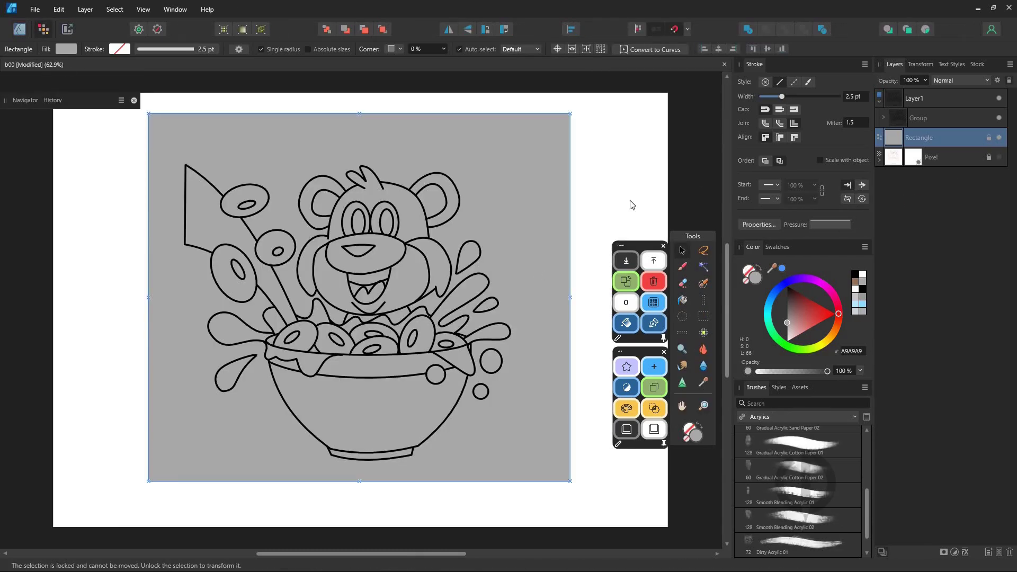
left_click(922, 122)
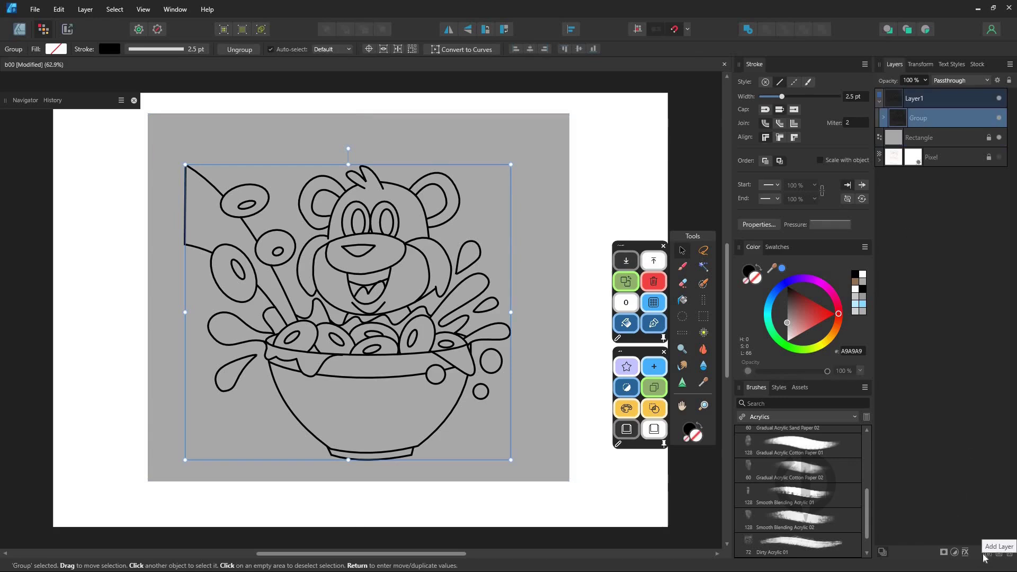
left_click(999, 554)
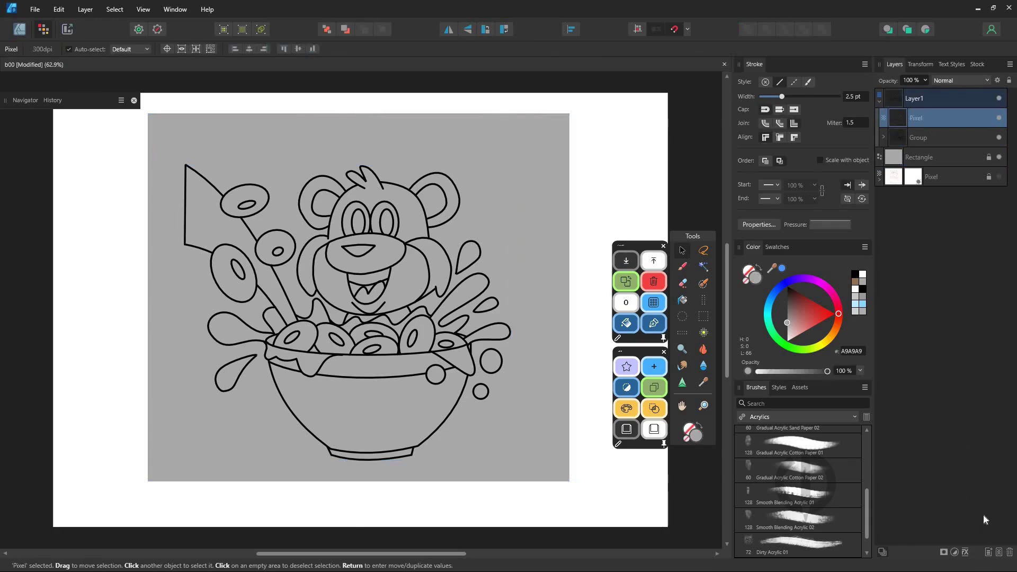
Set the Flood Fill tool's source to Current Layer & Below
left_click(682, 300)
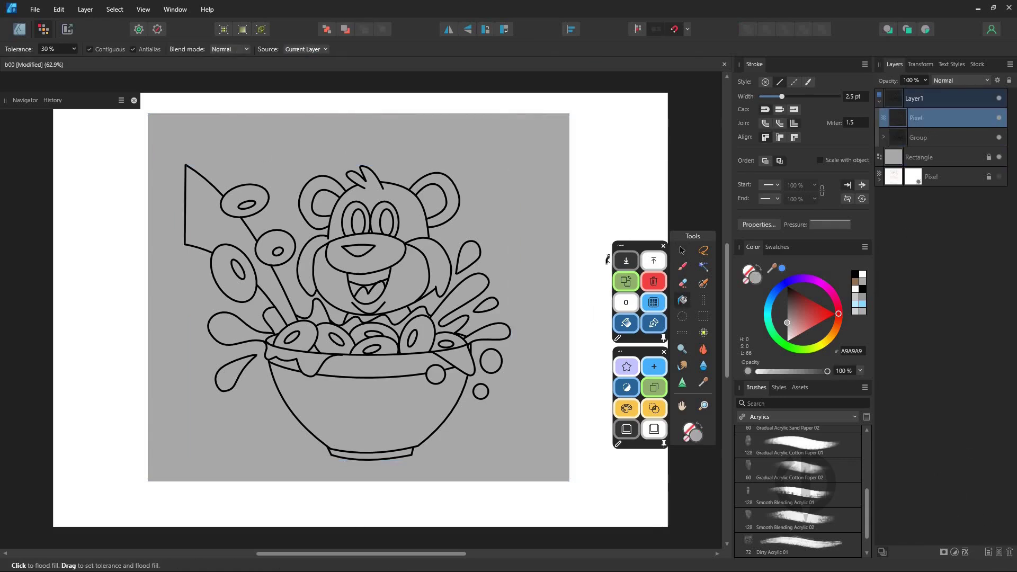
left_click(326, 49)
left_click(331, 73)
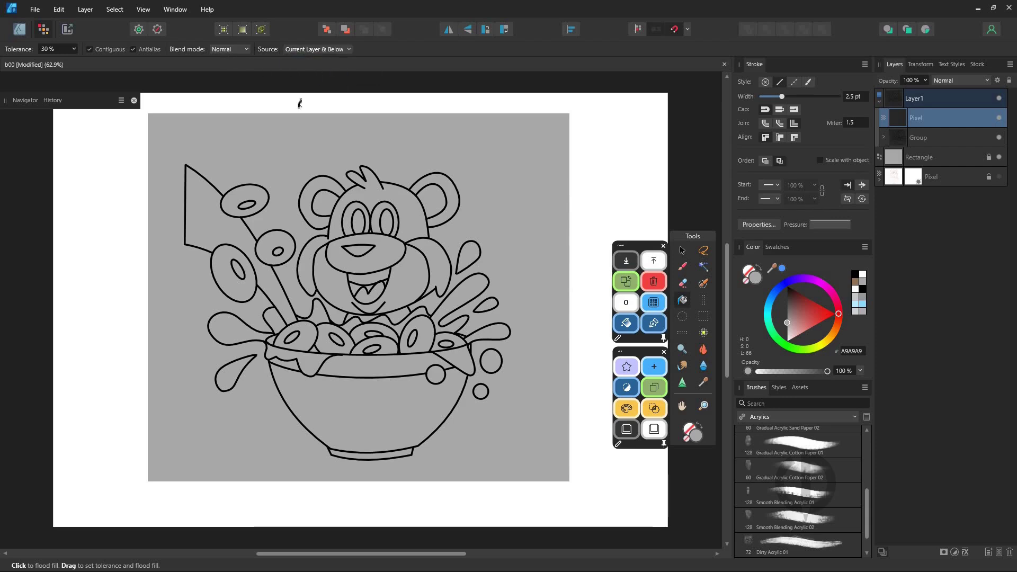
Flood-fill the bear's head, both ears and both side cheek fur areas with blue 4F99F8
left_click(779, 299)
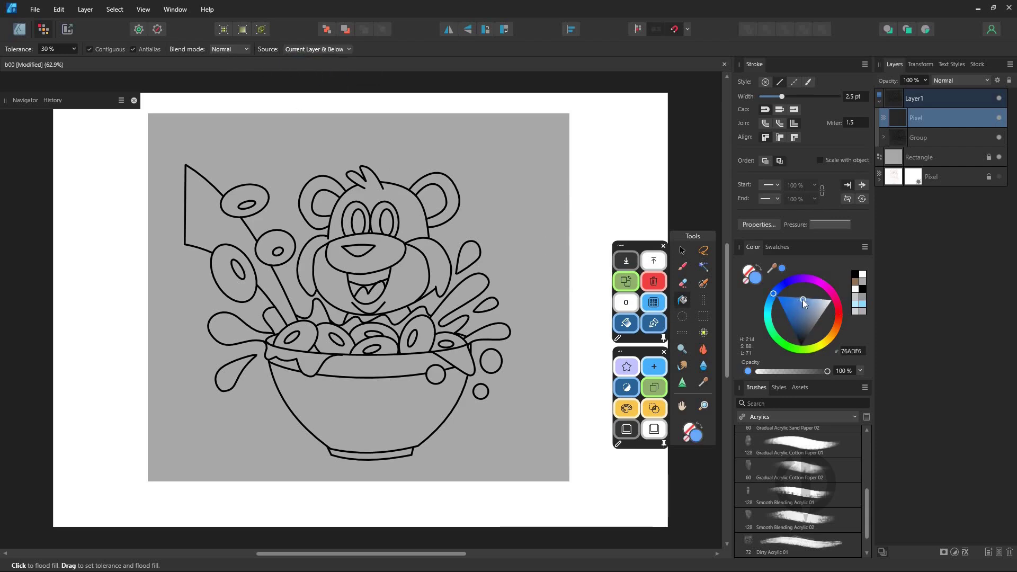
left_click_drag(802, 300, 794, 298)
left_click(379, 194)
left_click(305, 270)
left_click(325, 182)
left_click(438, 179)
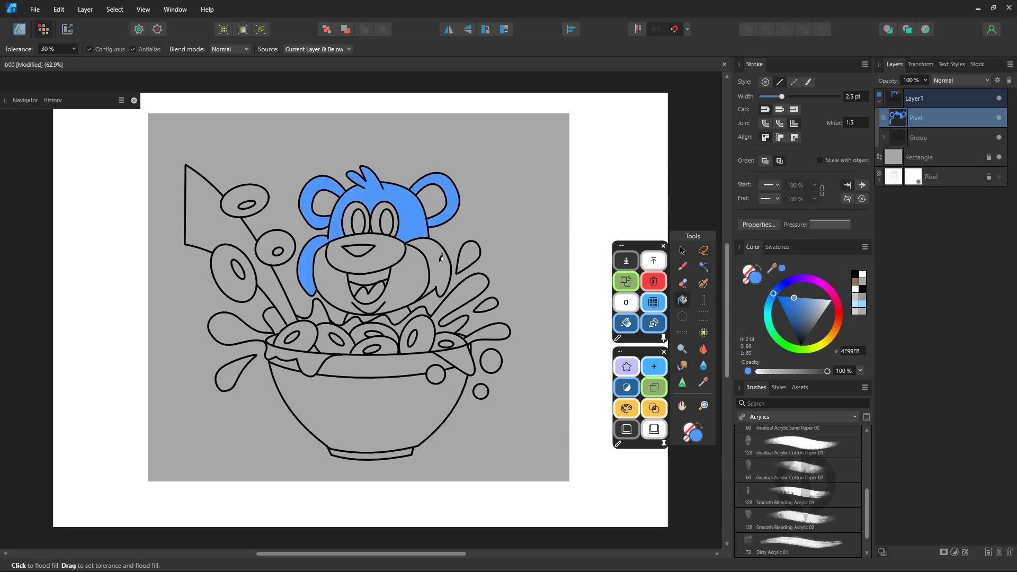
left_click(440, 265)
Fill the bear's pupils, nose and mouth interior with black and the tongue with coral red E96F6F
left_click(855, 274)
left_click(387, 222)
left_click(358, 222)
left_click(812, 323)
left_click(370, 296)
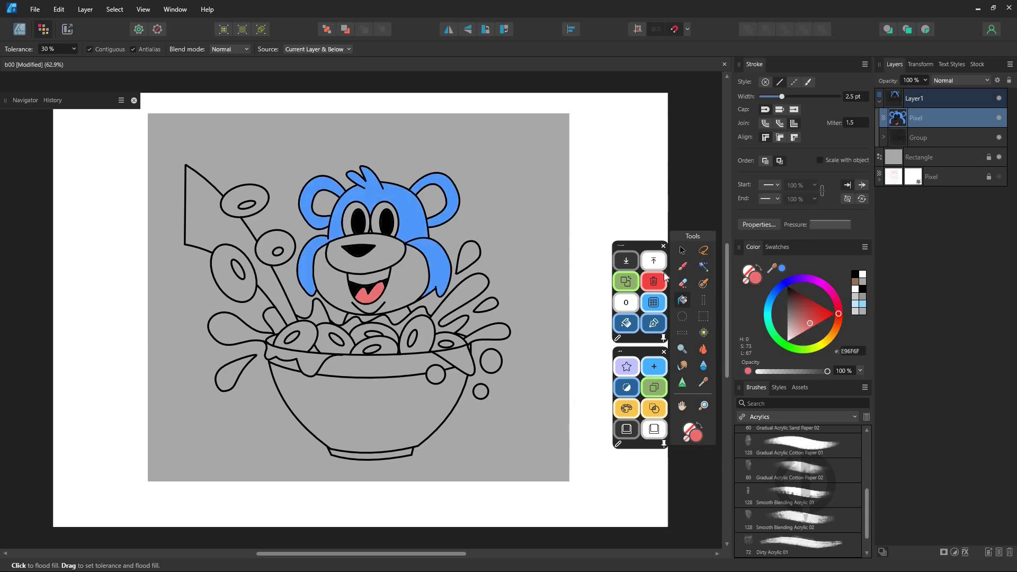
Fill the bear's inner ears, eye whites, muzzle, teeth and lower face with white
left_click(863, 275)
left_click(324, 204)
left_click(348, 219)
left_click(376, 220)
left_click(435, 200)
left_click(388, 257)
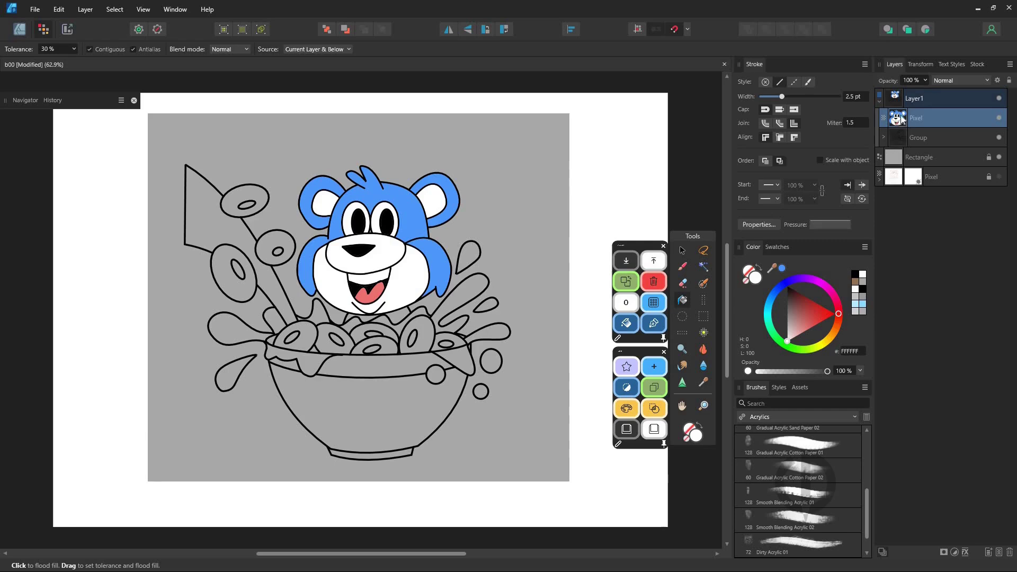
Add a new pixel layer and fill the bear's body areas under the chin with the fur's blue 4F99F8
left_click(998, 553)
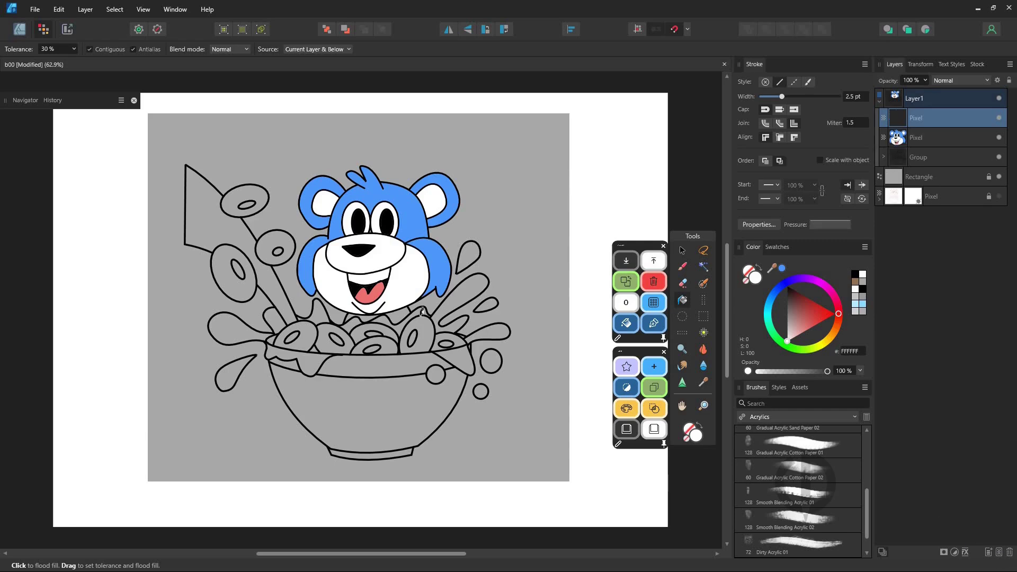
left_click_drag(772, 268, 415, 225)
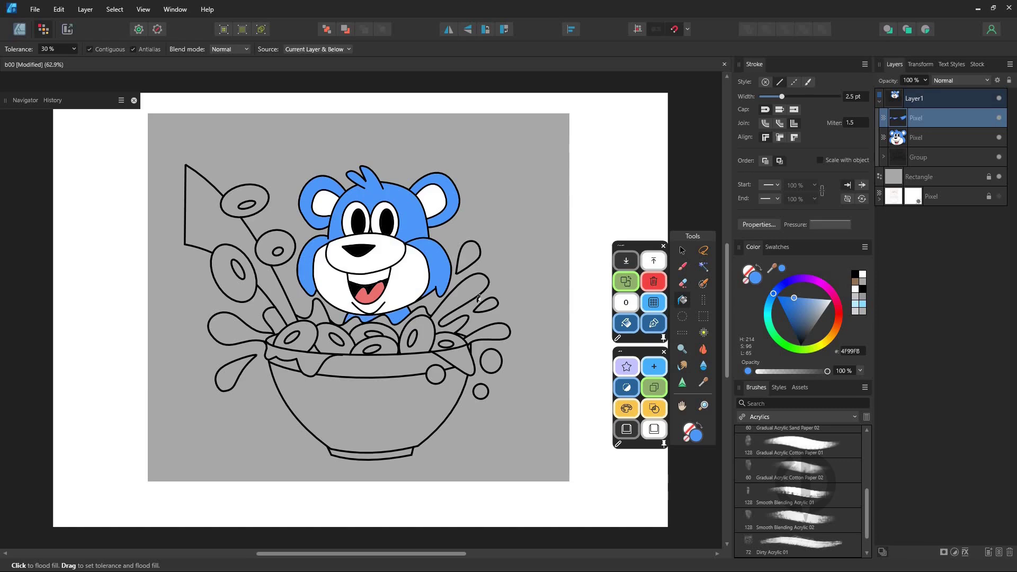
On another new pixel layer, fill the bowl's body with blue 4F99F8 and its upper band and inner rim with white
left_click(1001, 553)
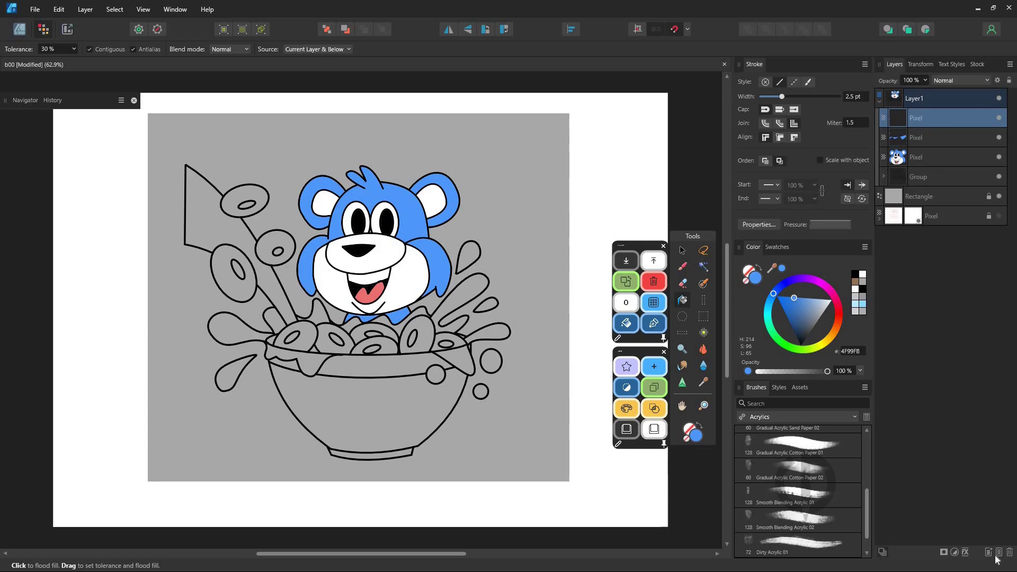
left_click(382, 366)
left_click(373, 406)
left_click(863, 275)
left_click(285, 365)
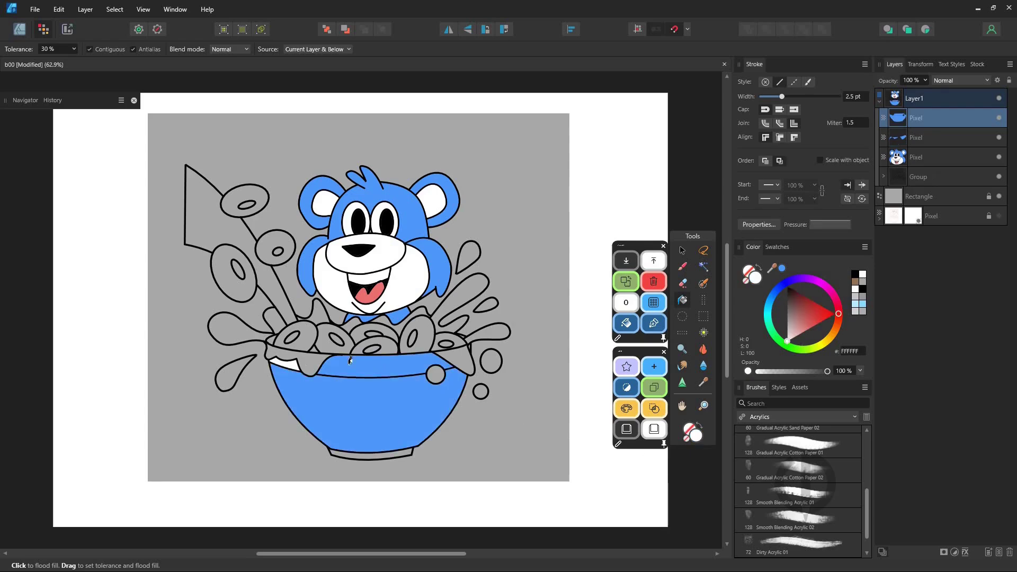
left_click(371, 367)
left_click(271, 339)
scroll(468, 344, "up", 5)
left_click_drag(337, 372, 481, 340)
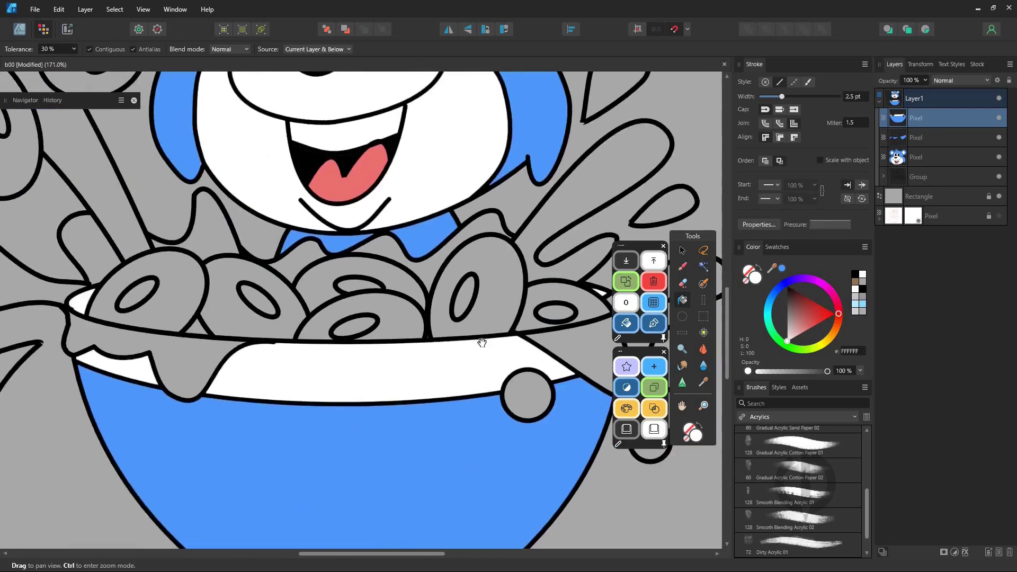
scroll(416, 393, "down", 4)
On a new pixel layer, fill the pouring milk, the spilled milk, the splashes and the round droplets with white
left_click(1000, 553)
left_click(222, 222)
left_click(318, 317)
left_click(258, 321)
left_click(204, 336)
left_click(209, 395)
left_click(498, 289)
left_click(537, 377)
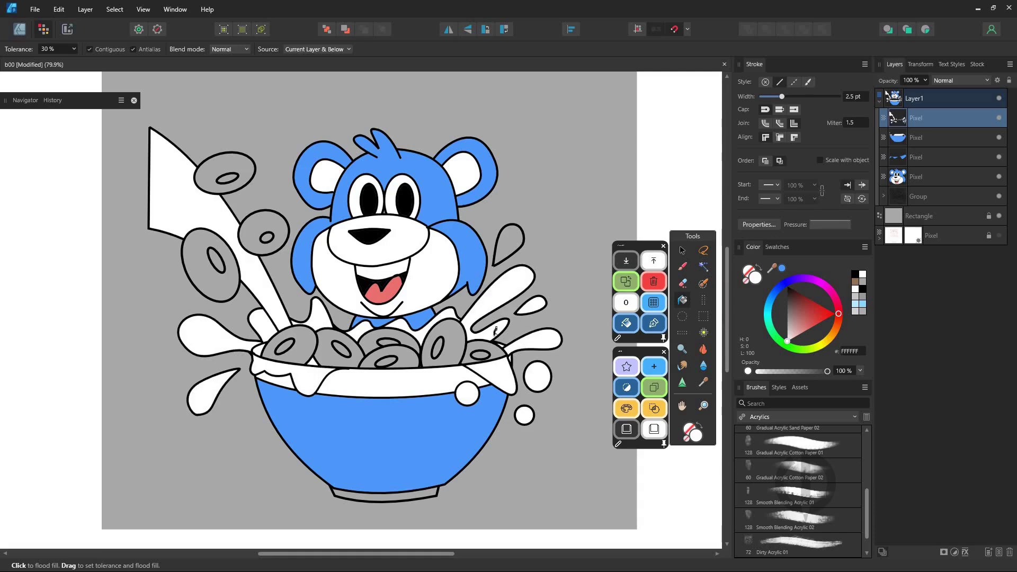
left_click(511, 244)
Fill the bowl's foot with the bowl's blue on the bowl's pixel layer
left_click(936, 138)
left_click(782, 269)
left_click(394, 497)
On a new top pixel layer, fill the lowest falling ring and two rings in the bowl with light blue 77B1FF and darker blue holes
left_click(938, 119)
left_click(1000, 553)
left_click(803, 298)
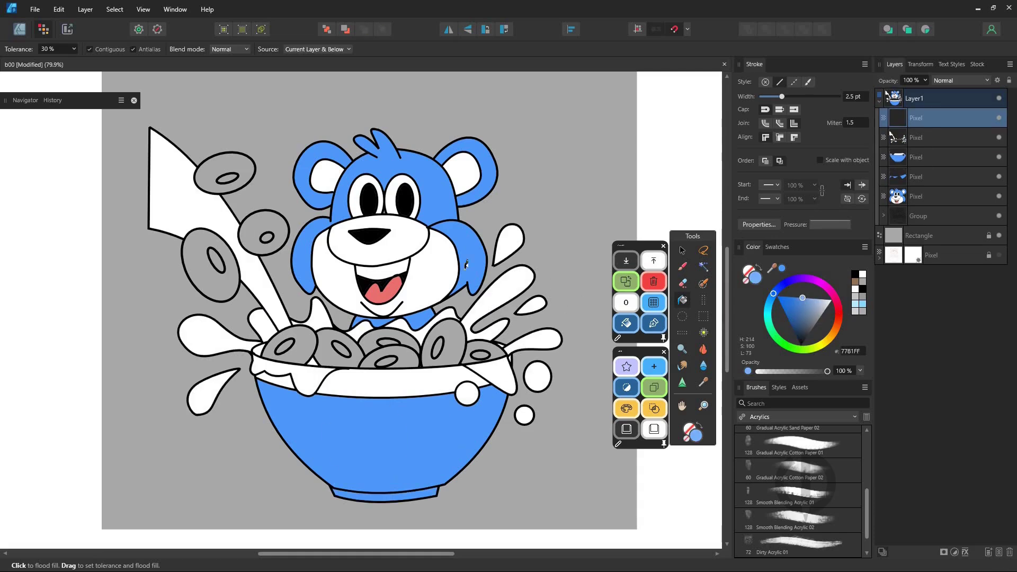
left_click(216, 237)
left_click(337, 337)
left_click(452, 337)
left_click(796, 314)
On a new pixel layer, fill the highest falling ring and two rings in the bowl with pink and dark magenta holes
left_click(827, 287)
left_click(1000, 552)
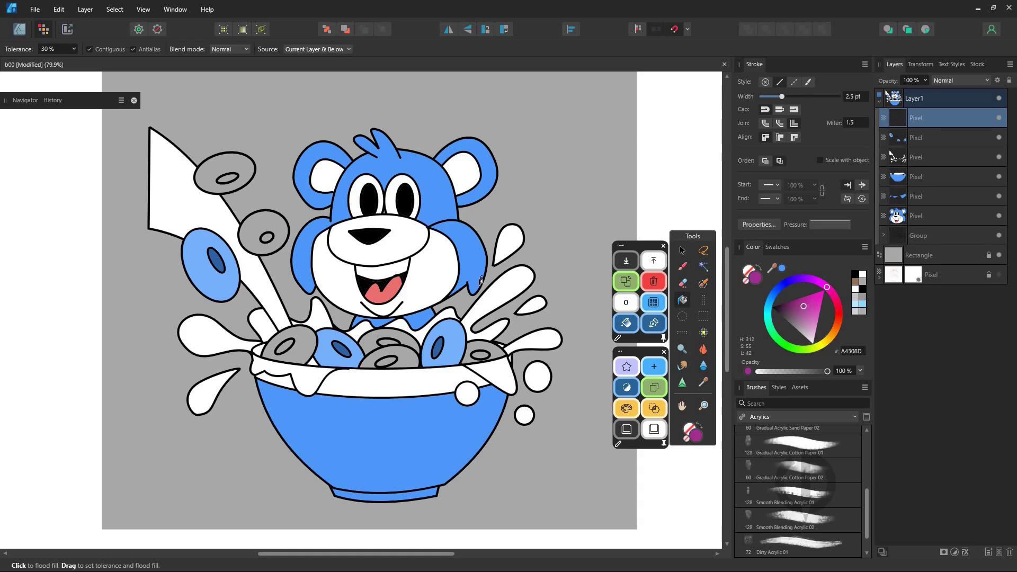
left_click(210, 172)
left_click(300, 339)
left_click(402, 357)
On a new pixel layer, fill the remaining cereal rings with orange F5B479 and their holes with brown 886A4F
key("ctrl+shift+n")
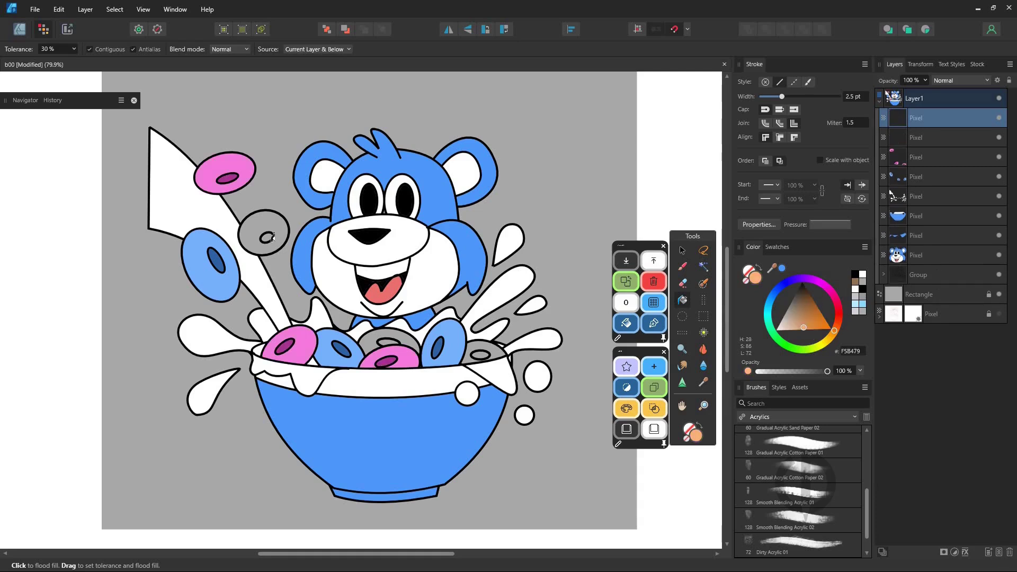
left_click(278, 226)
left_click(371, 339)
left_click(485, 344)
left_click(800, 308)
left_click(267, 237)
left_click(389, 342)
left_click(480, 355)
scroll(319, 302, "down", 2)
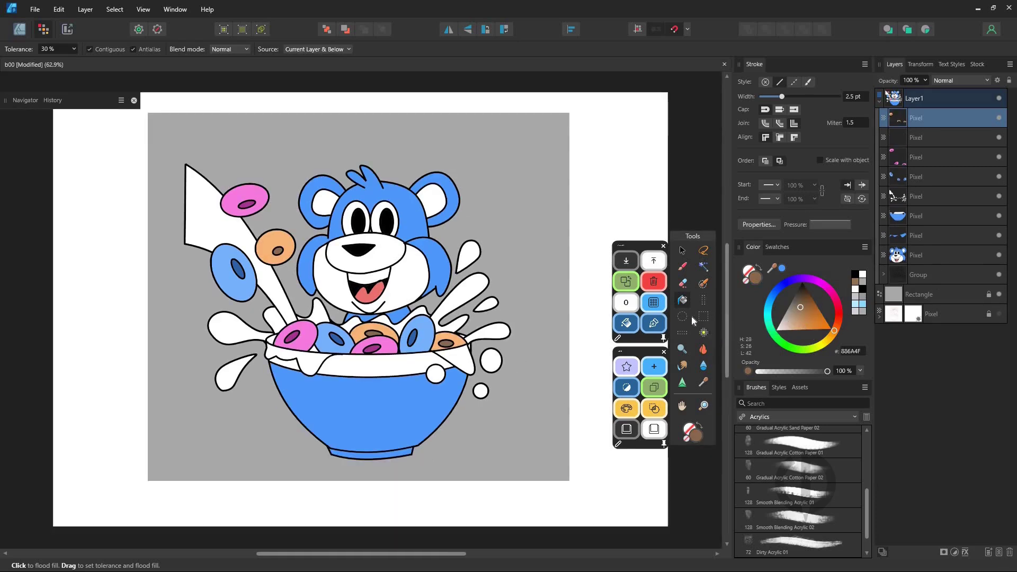
Select the blue cereal rings' layer and choose the Ink Spatter Tilting paint brush from the Sprays and Spatters set
left_click(682, 253)
left_click(937, 182)
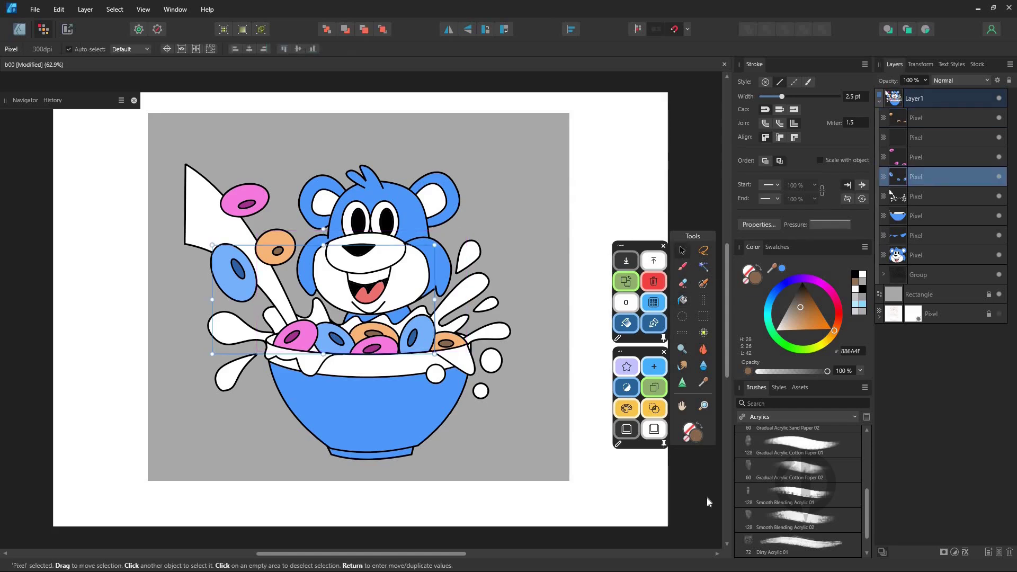
left_click(683, 268)
scroll(866, 470, "down", 1)
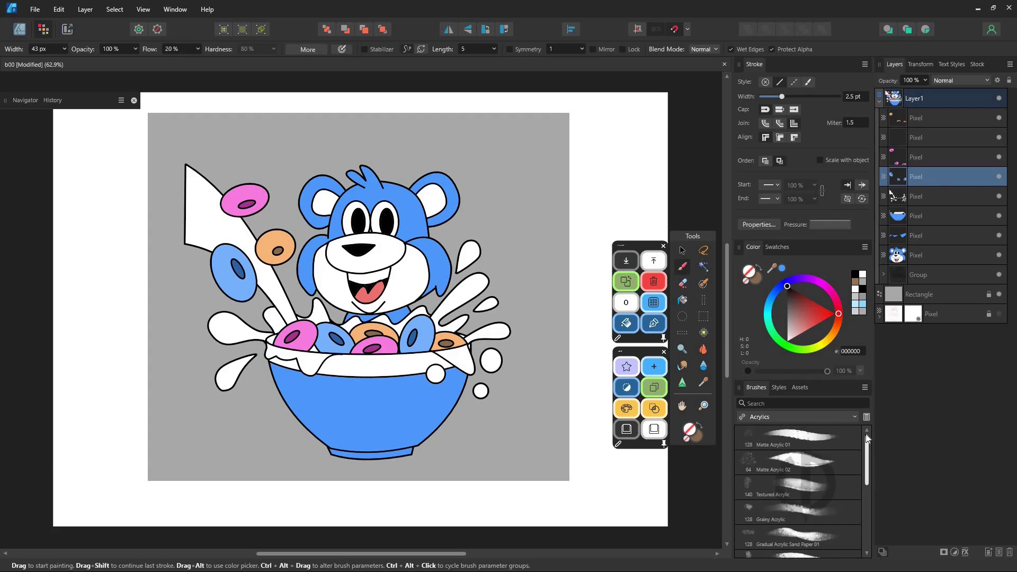
left_click(845, 417)
left_click(790, 352)
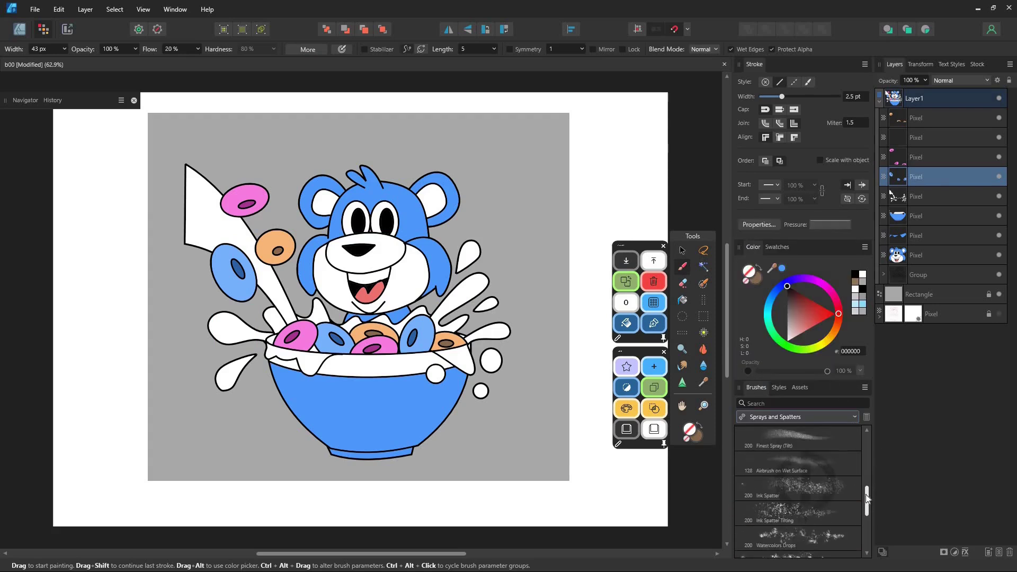
left_click(802, 498)
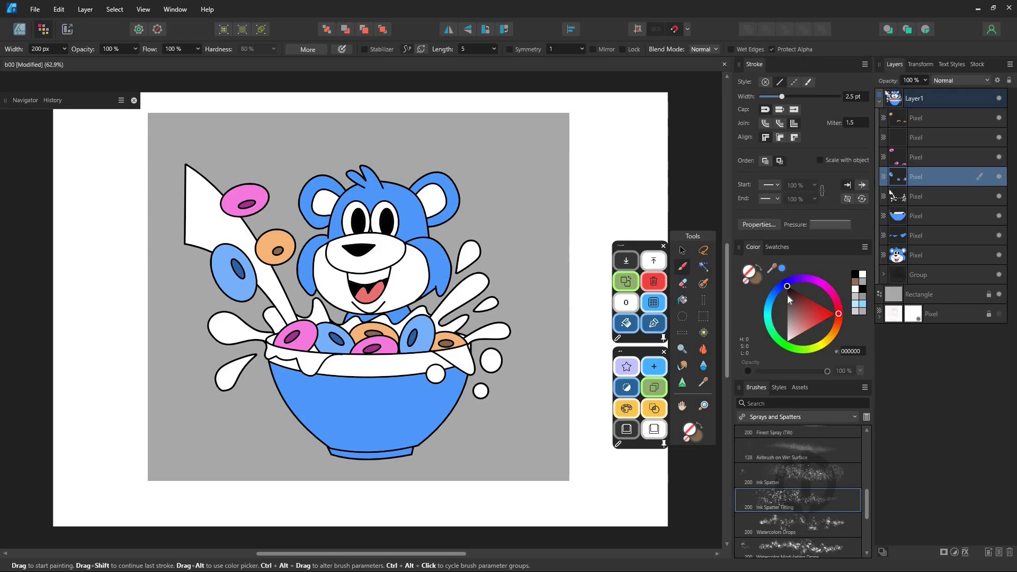
Switch to the second watercolor drops brush and try blue speckles such as 2D65AF on the falling blue ring, undoing the tests
left_click(781, 269)
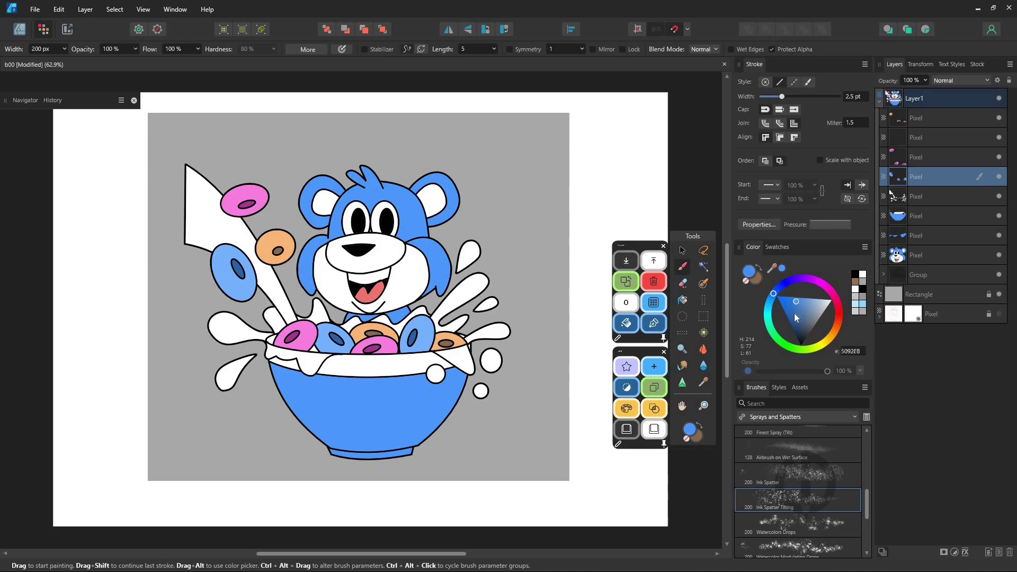
left_click(794, 313)
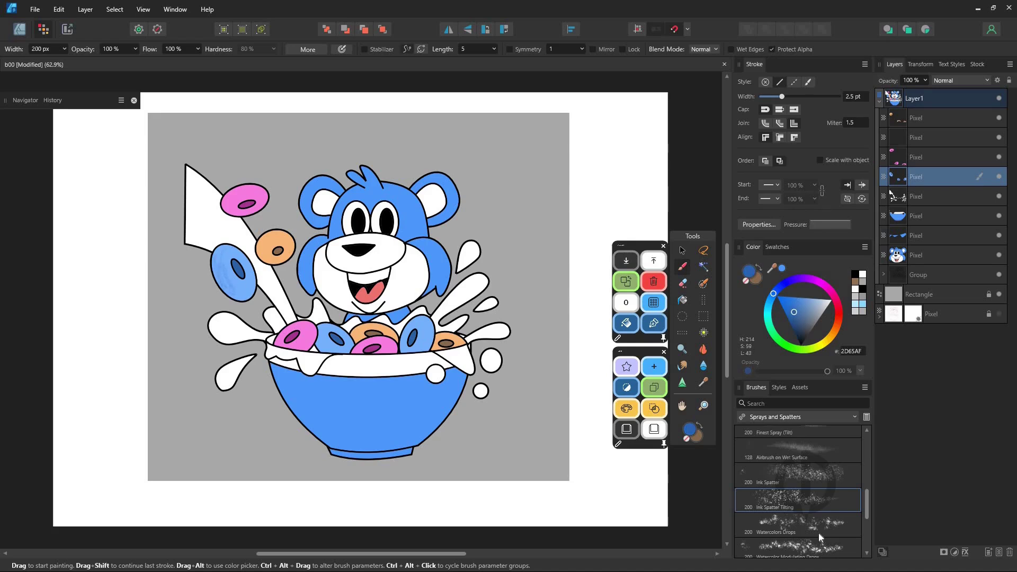
left_click(819, 551)
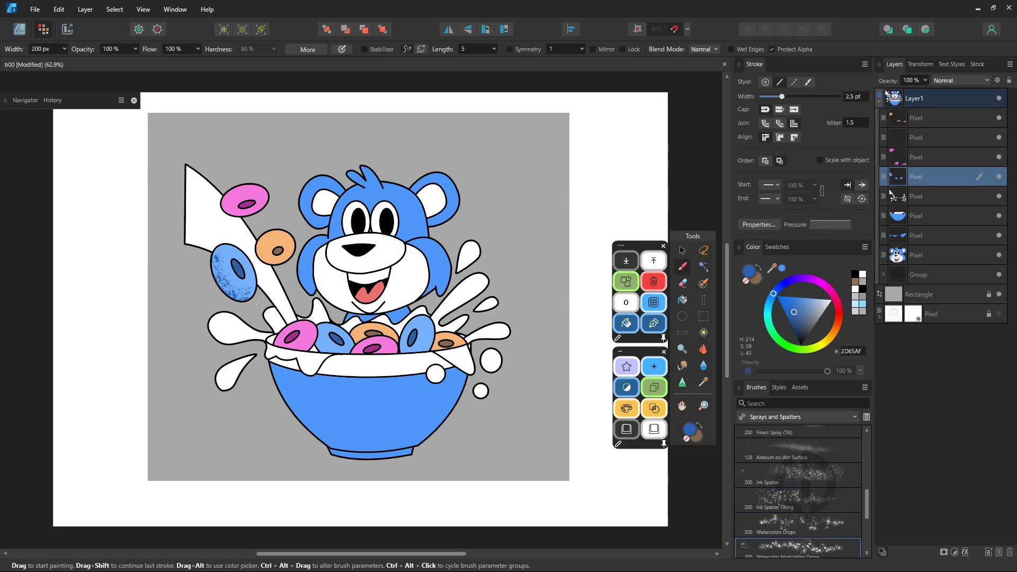
key("ctrl+z")
left_click_drag(214, 258, 193, 245)
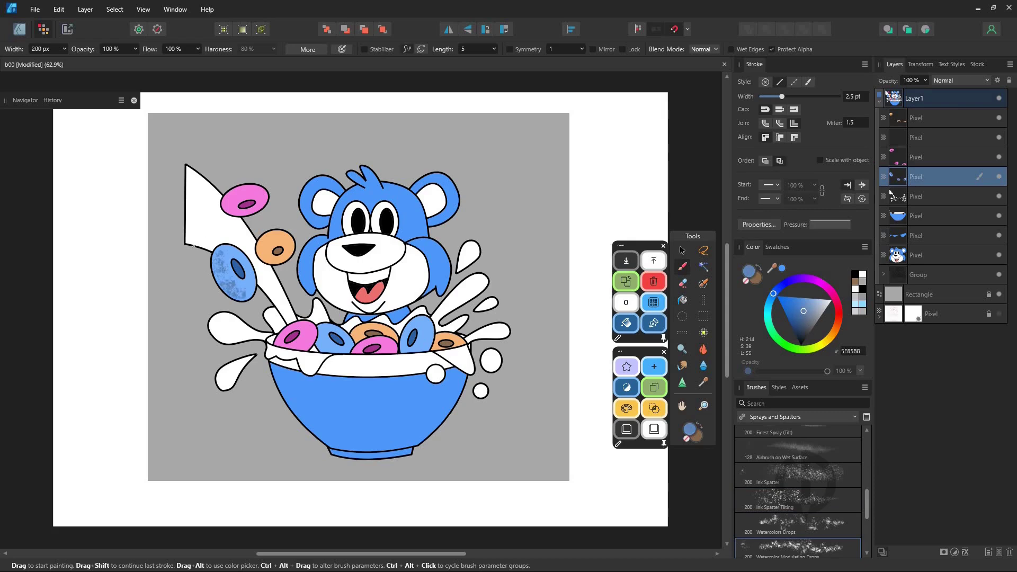
key("ctrl+z")
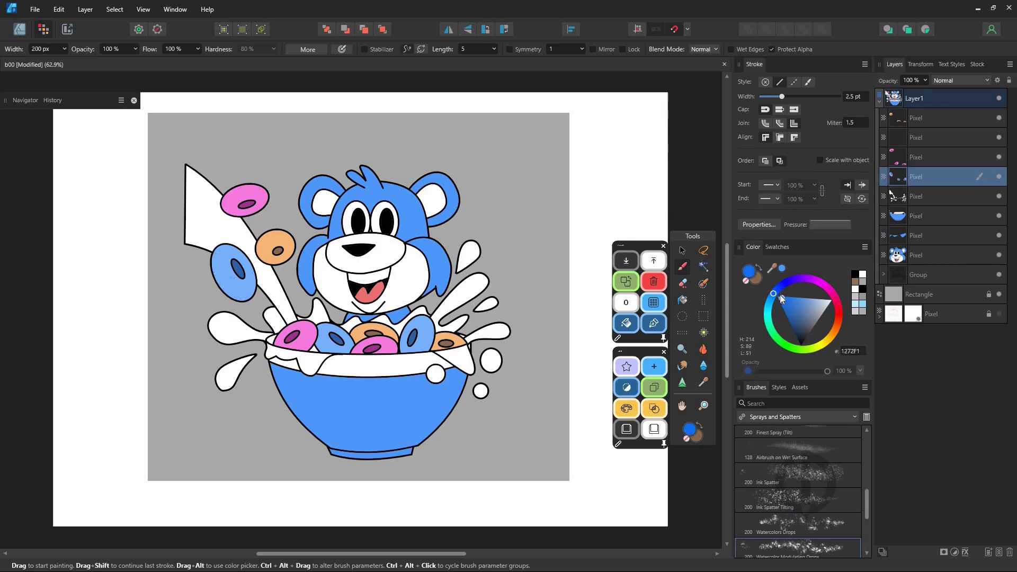
key("ctrl+z")
Set the brush blend mode to Multiply and speckle the blue cereal rings with light grey D5D5D5
left_click(718, 49)
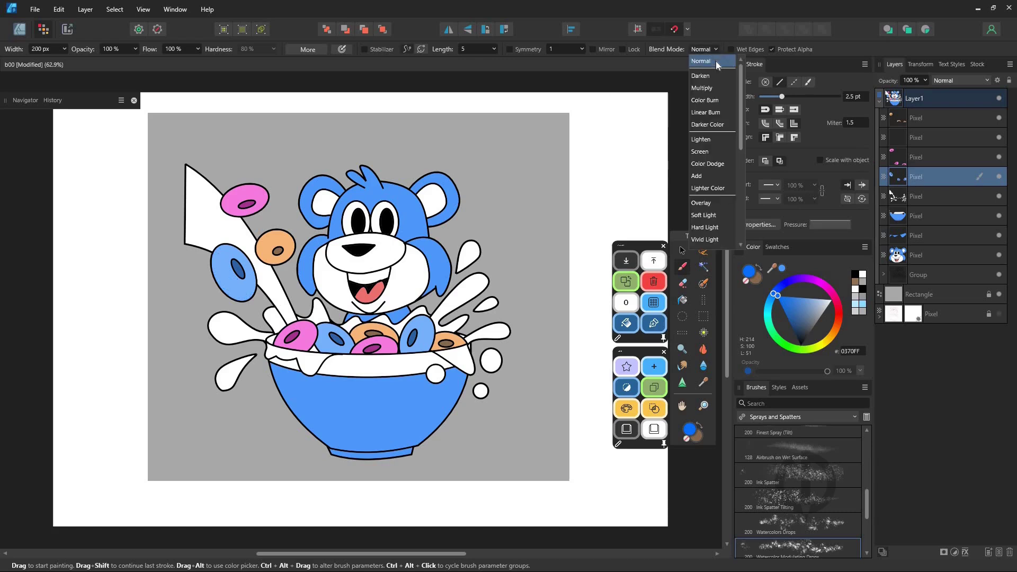
left_click(711, 89)
left_click(823, 315)
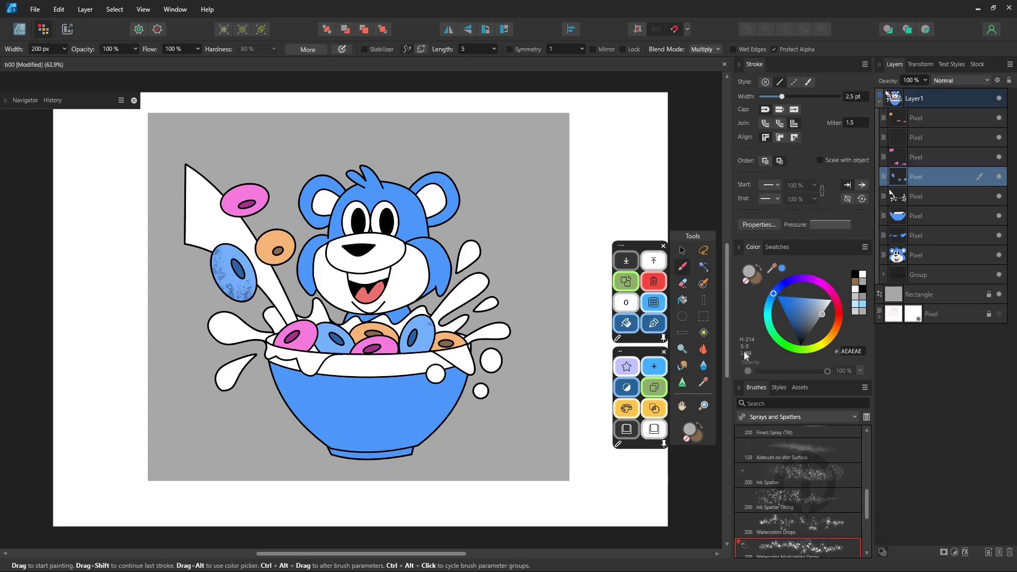
key("ctrl+z")
left_click(826, 309)
left_click(829, 310)
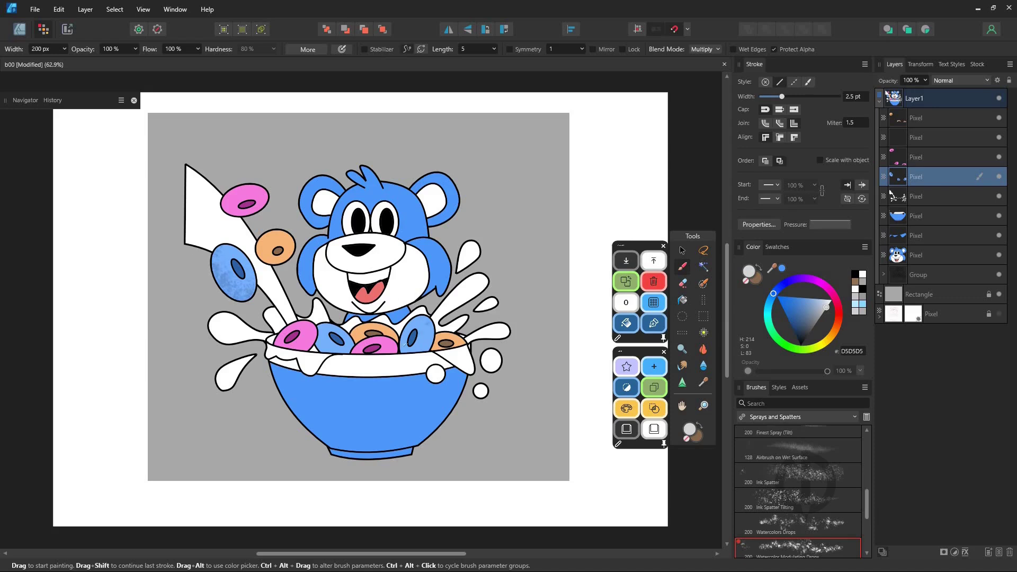
left_click_drag(199, 244, 252, 277)
Try darker grey 767779 speckles on the blue cereal rings and undo the strokes
left_click(815, 324)
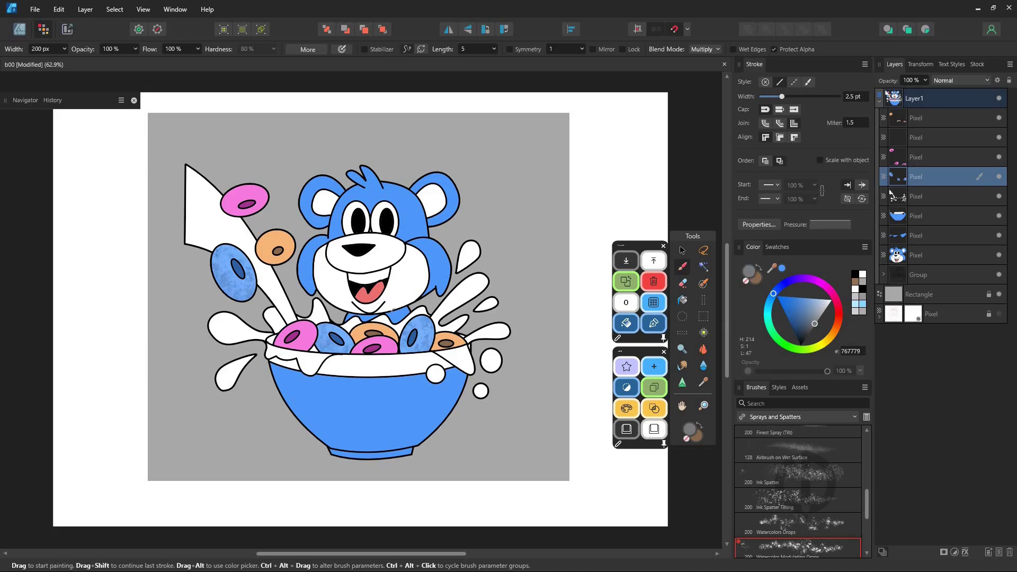
key("ctrl+z")
key("ctrl+z")
key("ctrl+z")
left_click(719, 50)
Speckle the pink and the orange cereal rings with grey C1C1C1 on their own pixel layers
left_click(938, 158)
key("ctrl+z")
left_click(825, 311)
left_click_drag(227, 200, 264, 208)
left_click_drag(292, 347, 312, 326)
left_click(954, 119)
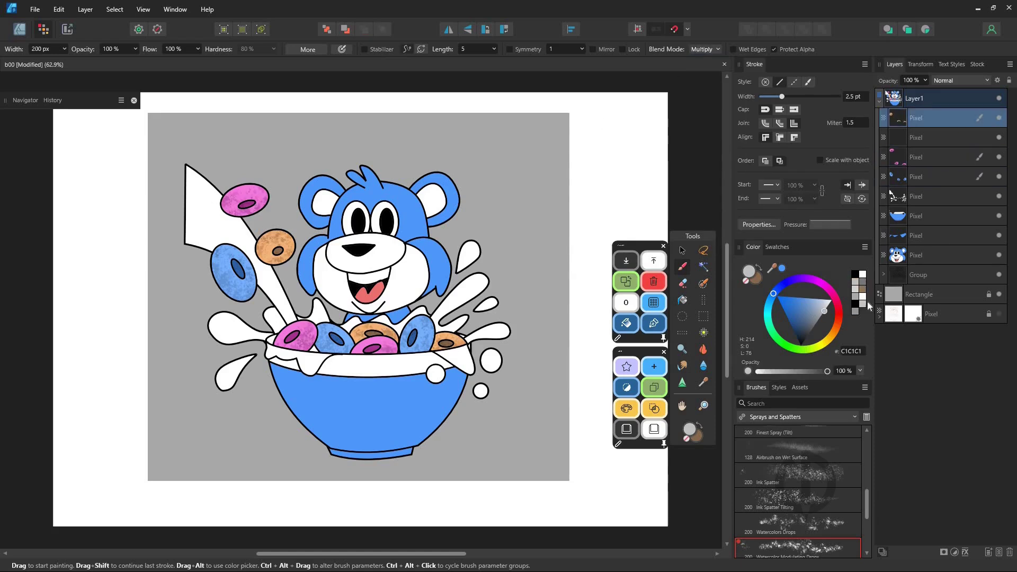
Delete the empty pixel layer between the orange and pink ring layers
left_click(964, 142)
left_click(1010, 552)
Try the Add blend mode on the blue cereal rings, then set it to Overlay and paint light blue 9AE9FF speckled highlights
left_click(948, 158)
left_click(825, 301)
left_click(712, 50)
left_click_drag(741, 133, 737, 177)
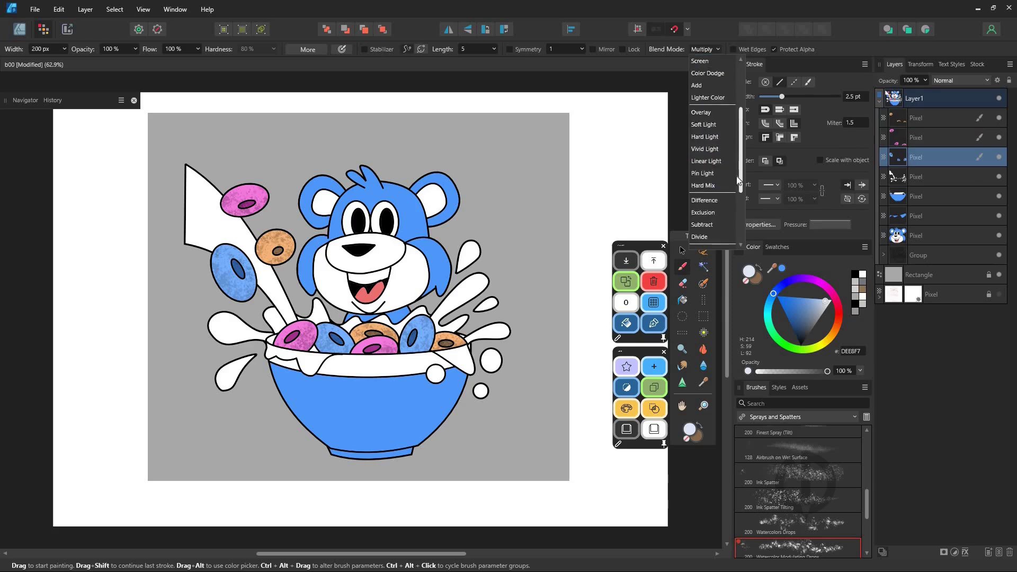
left_click(697, 85)
left_click(811, 300)
left_click(768, 306)
key("ctrl+z")
left_click_drag(228, 260, 240, 281)
left_click(704, 49)
left_click(702, 110)
left_click_drag(324, 330, 337, 338)
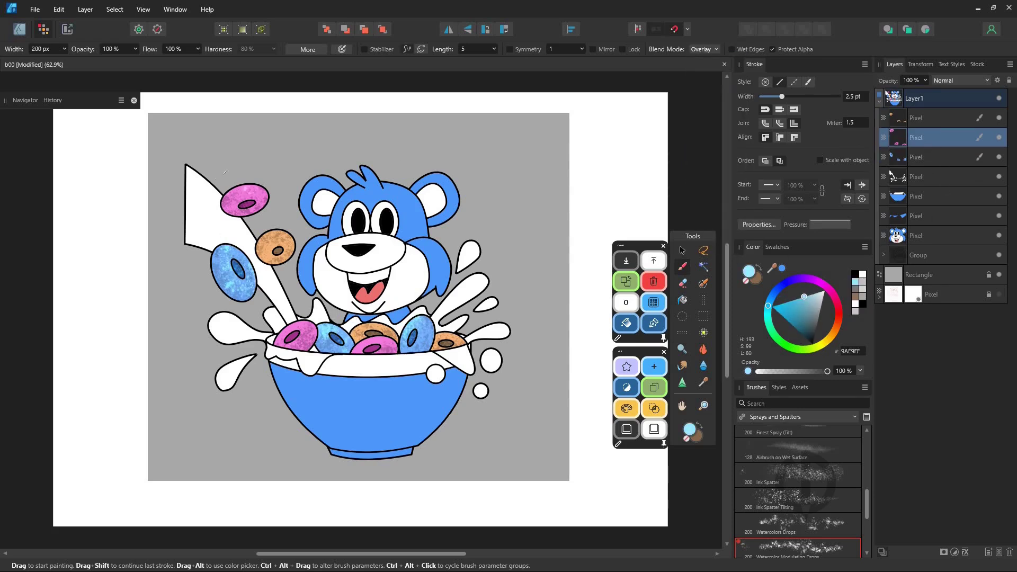
Paint pale pink FFCFF6 speckled highlights on the pink cereal rings' layer
left_click(933, 138)
left_click(827, 287)
left_click(815, 333)
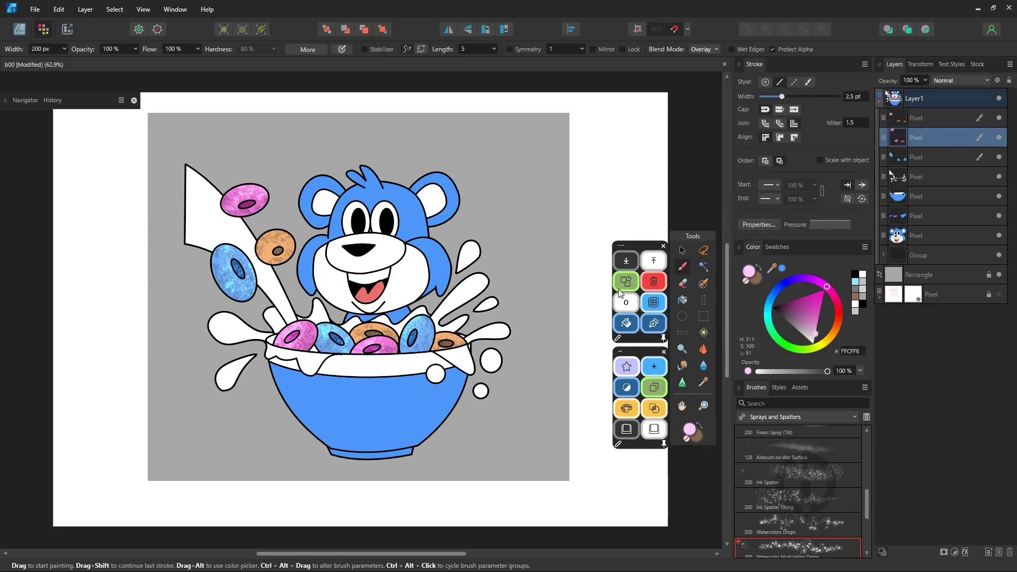
Paint pale orange FFEACF speckled highlights on the orange cereal rings' layer
left_click(933, 118)
left_click(833, 333)
left_click_drag(267, 244, 318, 229)
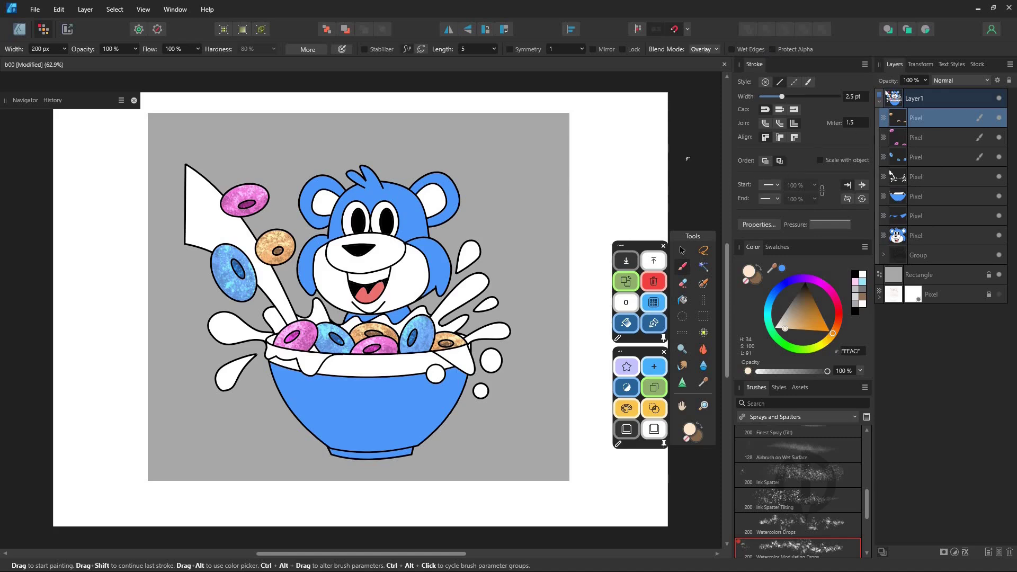
Add a new pixel layer and nest it inside the white milk splash layer
left_click(946, 177)
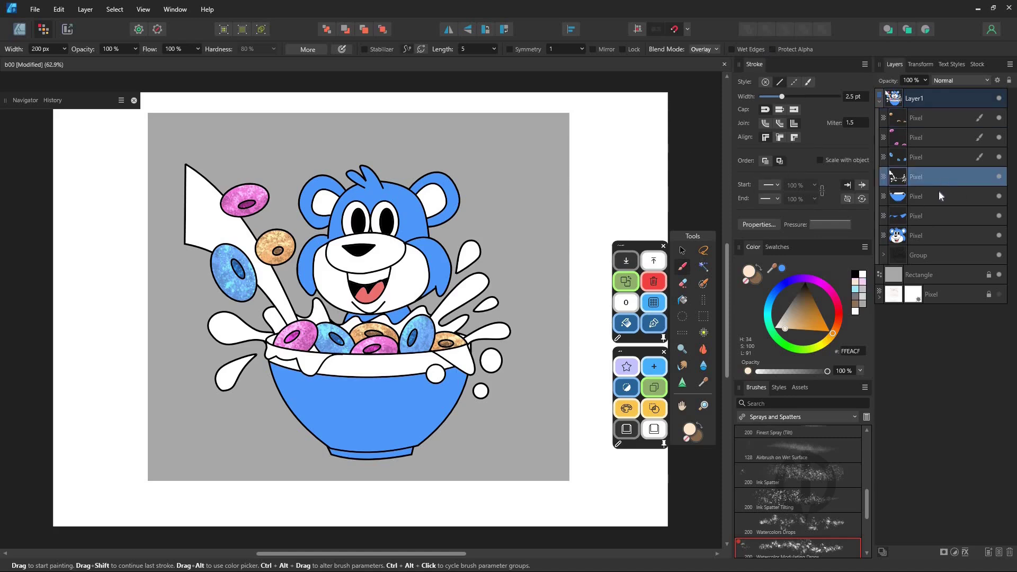
left_click(989, 553)
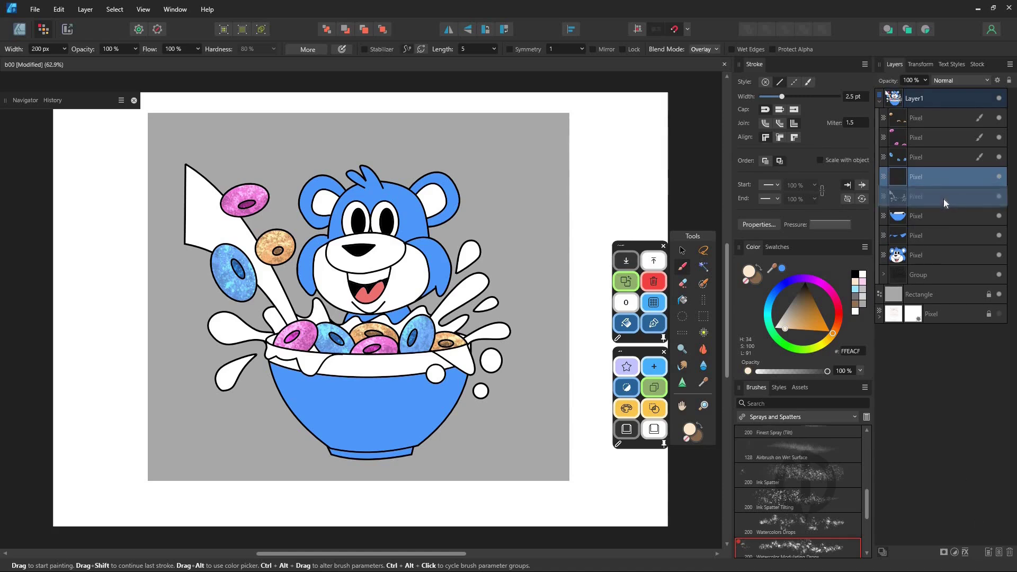
left_click_drag(944, 201, 935, 203)
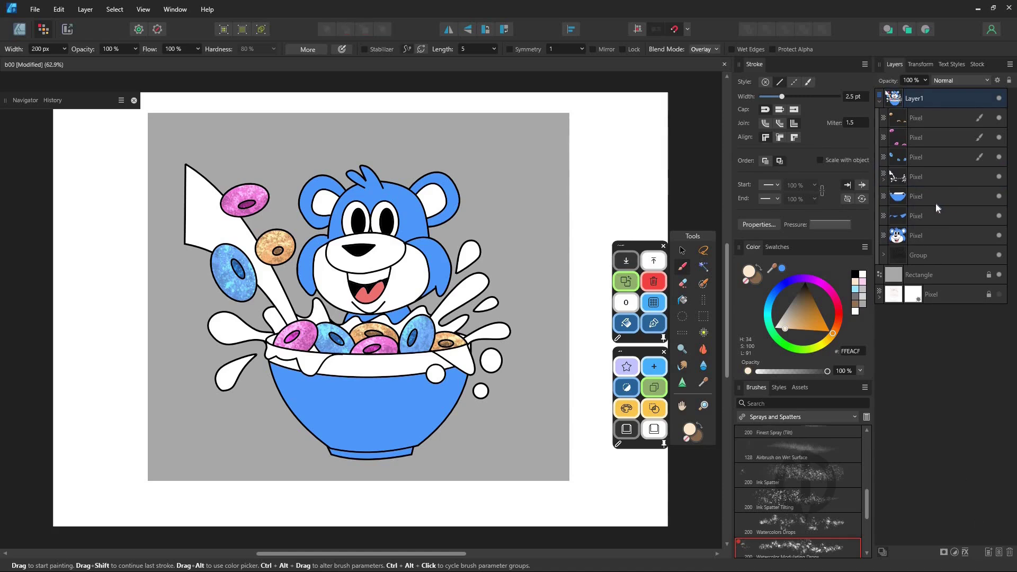
Try shading the milk with the Dirty Acrylic 01 brush from the Acrylics set in pale pink FFCFD6
left_click(795, 419)
scroll(795, 238, "up", 5)
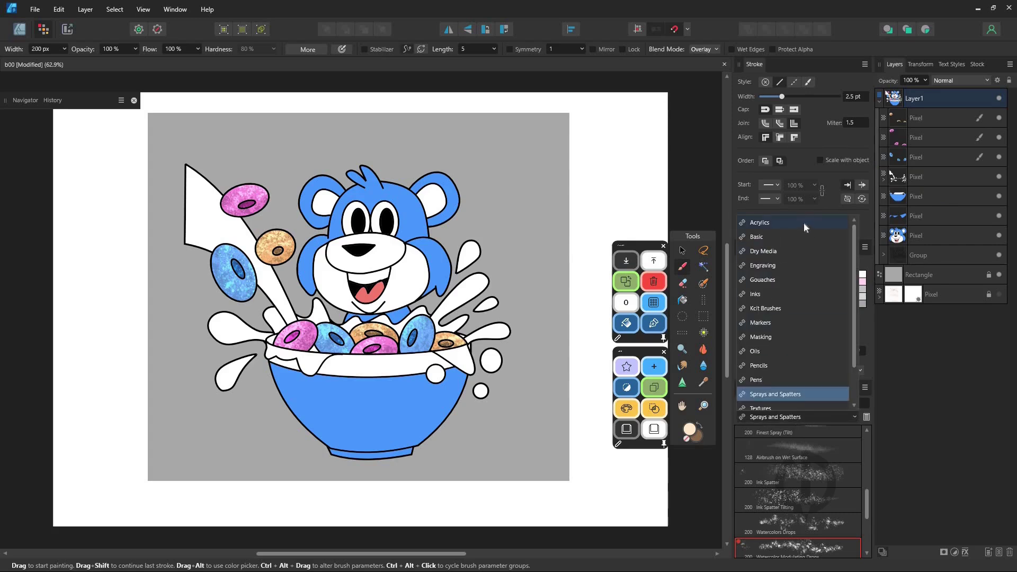
left_click(803, 223)
left_click(809, 521)
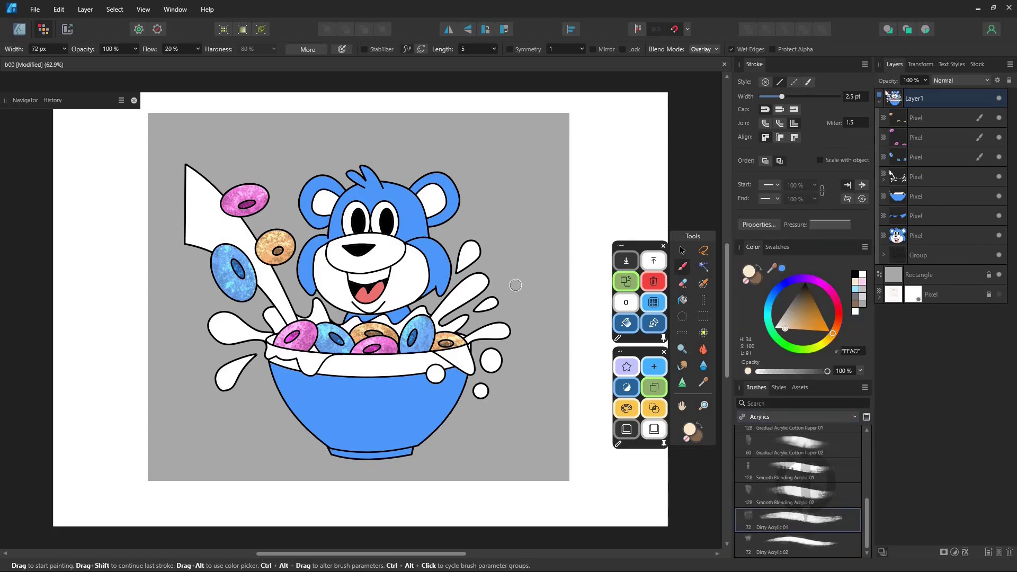
left_click(838, 311)
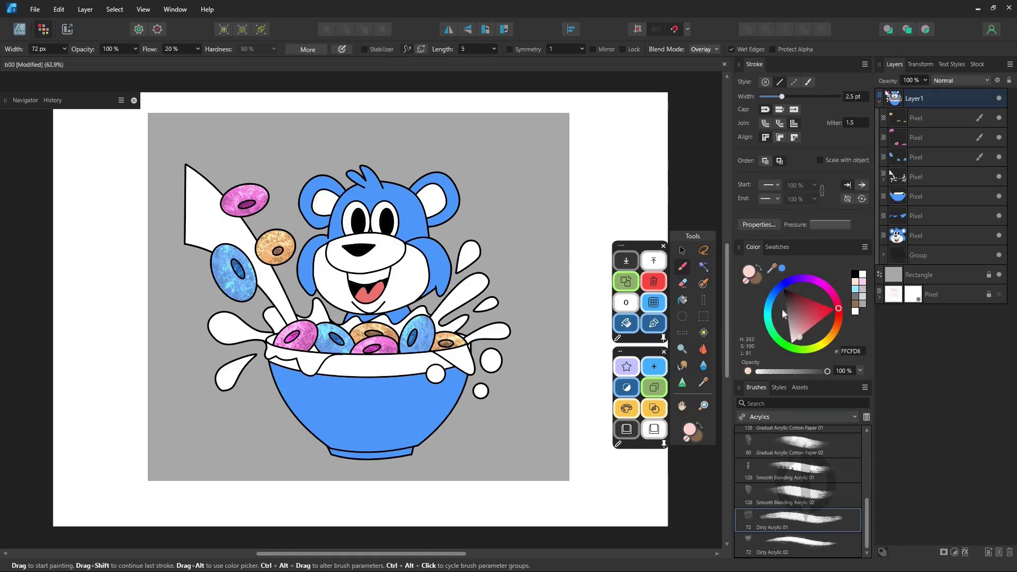
left_click(883, 180)
mouse_move(193, 274)
left_mouse_down()
mouse_move(218, 304)
mouse_move(332, 350)
mouse_move(476, 246)
mouse_move(451, 284)
mouse_move(481, 307)
left_mouse_up()
mouse_move(253, 217)
left_mouse_down()
mouse_move(239, 228)
mouse_move(249, 223)
left_mouse_up()
Try other Acrylics and Inks brushes and colours on the milk, then delete the test shading layer
left_click(798, 470)
scroll(798, 470, "up", 10)
left_click(799, 438)
left_click(798, 417)
mouse_move(193, 181)
left_mouse_down()
mouse_move(276, 313)
mouse_move(307, 328)
left_mouse_up()
left_click(756, 279)
left_click(817, 305)
left_click(654, 281)
Insert a new empty pixel layer inside the white milk splash layer
left_click(908, 180)
key("v")
left_click(926, 29)
left_click(654, 367)
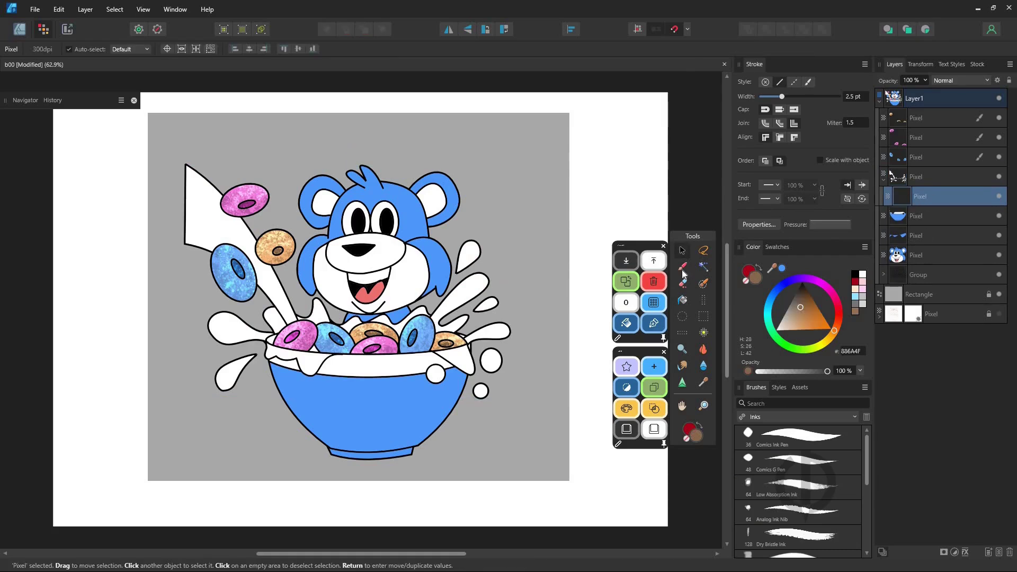
Paint pale blue C0E5EE shading on the milk splashes and bowl rim with the Matte Acrylic 01 brush at 128 px
left_click(683, 266)
left_click_drag(196, 233, 291, 323)
key("ctrl+z")
left_click(855, 297)
left_click(815, 297)
left_click_drag(262, 282, 288, 323)
left_click_drag(212, 331, 260, 339)
left_click_drag(234, 371, 217, 387)
left_click_drag(302, 371, 334, 352)
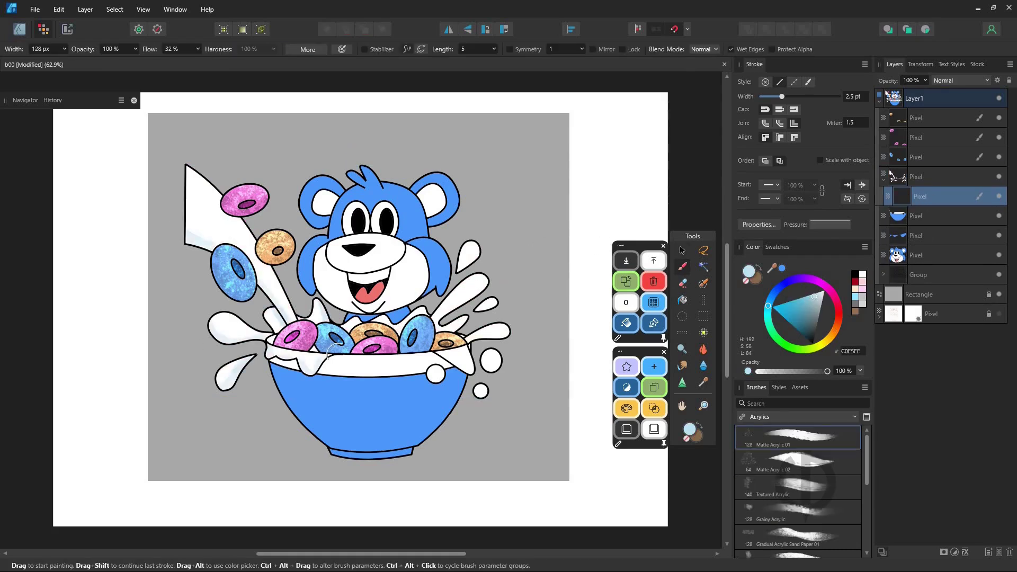
left_click_drag(445, 324, 486, 290)
left_click_drag(469, 269, 483, 248)
Shade the pouring milk stream in pale blue, and the round milk droplets with the brush reduced to 52 px
left_click_drag(236, 221, 291, 320)
key("ctrl+z")
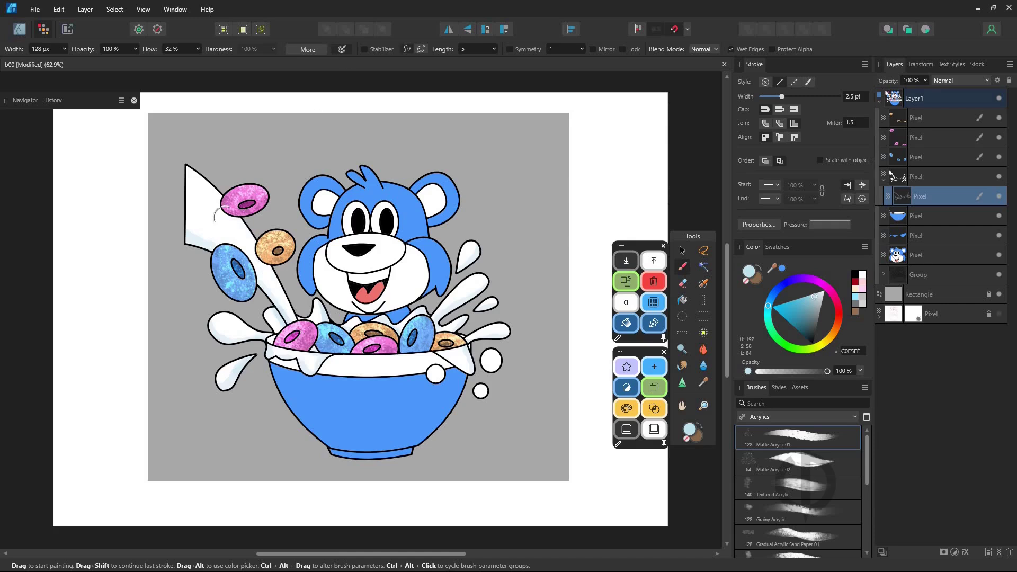
left_click_drag(339, 159, 314, 159)
left_click_drag(227, 222, 254, 253)
left_click_drag(272, 269, 292, 319)
left_click_drag(500, 359, 431, 381)
left_click_drag(487, 389, 477, 398)
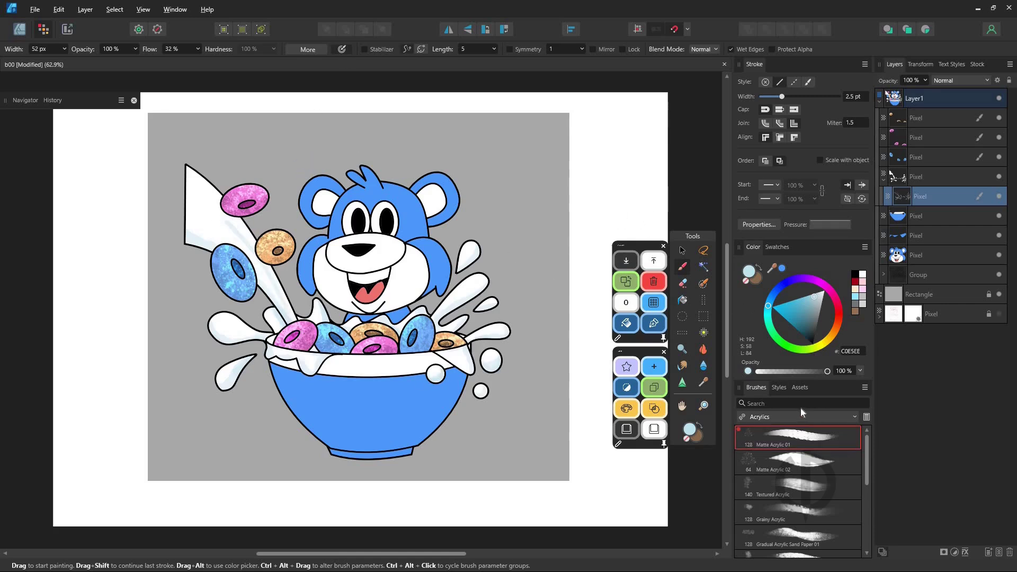
Draw a freehand Pencil shape over the right side of the bowl, inside the bowl layer, with a pale blue C0E5EE fill and no stroke
left_click(935, 217)
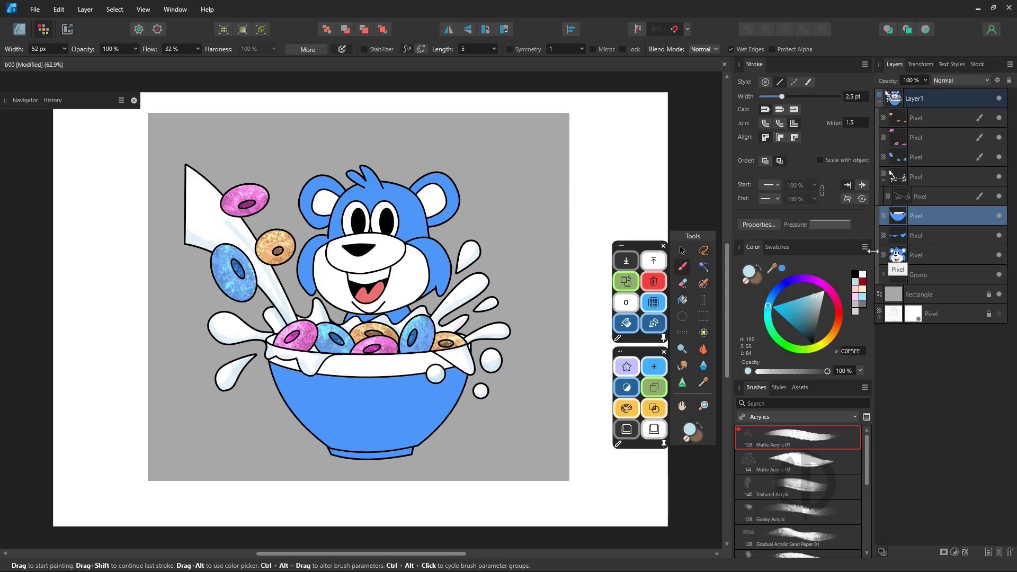
left_click(19, 30)
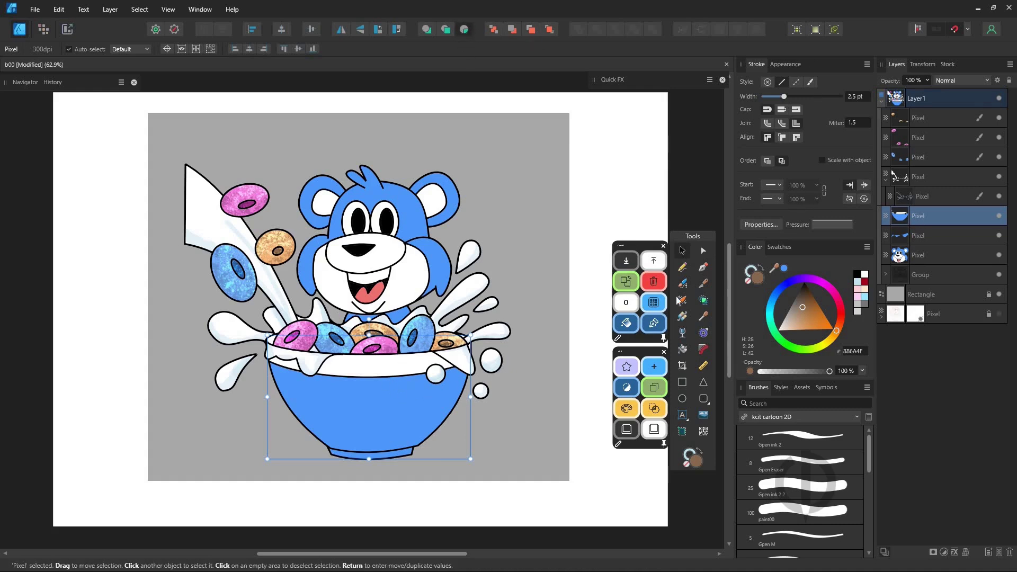
left_click(682, 267)
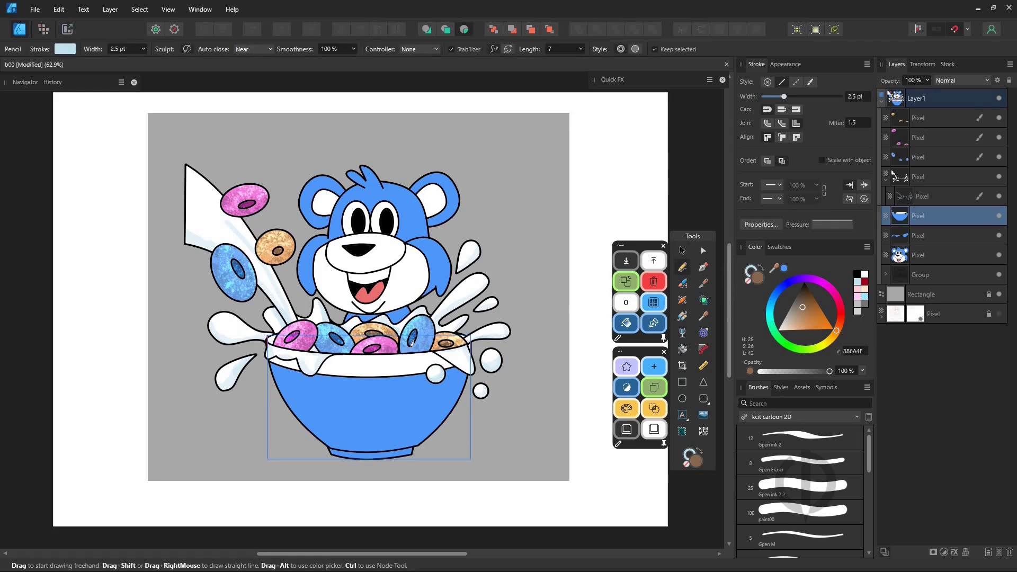
mouse_move(411, 347)
left_mouse_down()
mouse_move(379, 421)
mouse_move(326, 443)
mouse_move(472, 313)
left_mouse_up()
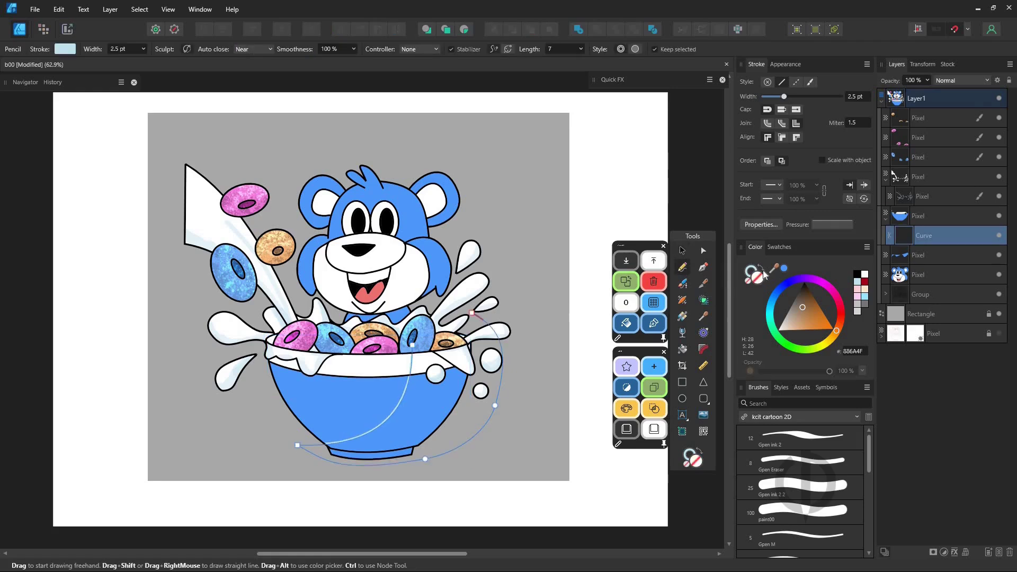
left_click(762, 269)
Set the bowl's shadow shape to Multiply and darken its fill to 88A5AD
left_click(982, 81)
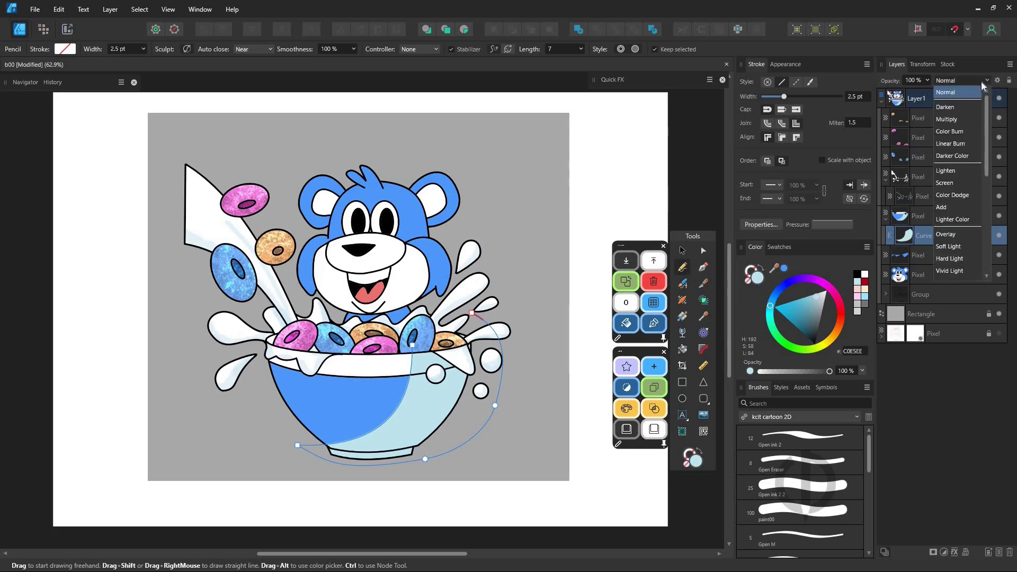
left_click(955, 125)
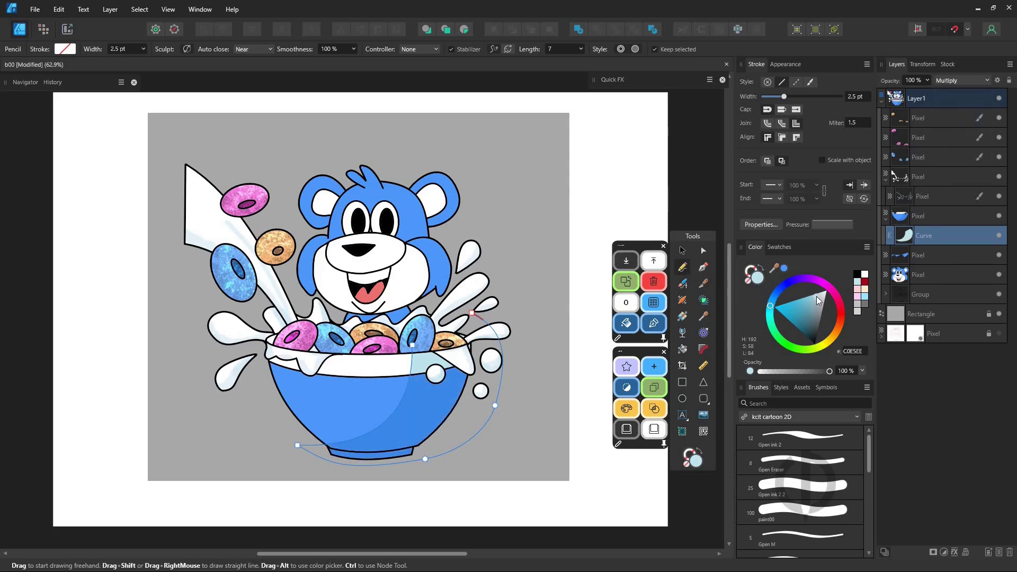
mouse_move(816, 297)
left_mouse_down()
mouse_move(787, 304)
mouse_move(817, 313)
left_mouse_up()
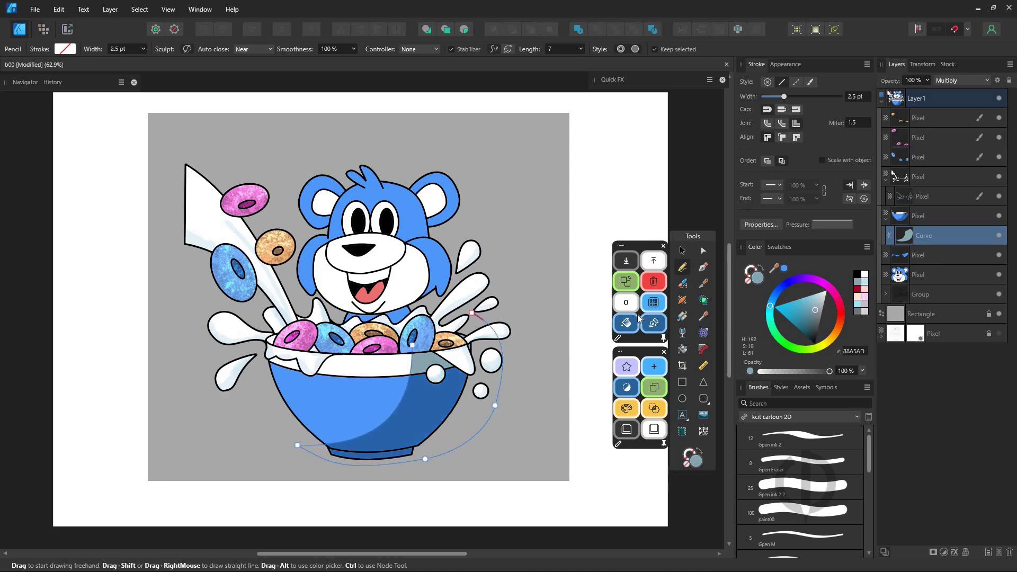
Apply a Gaussian Blur with a 66.6 px radius to the bowl's shadow shape
left_click(609, 76)
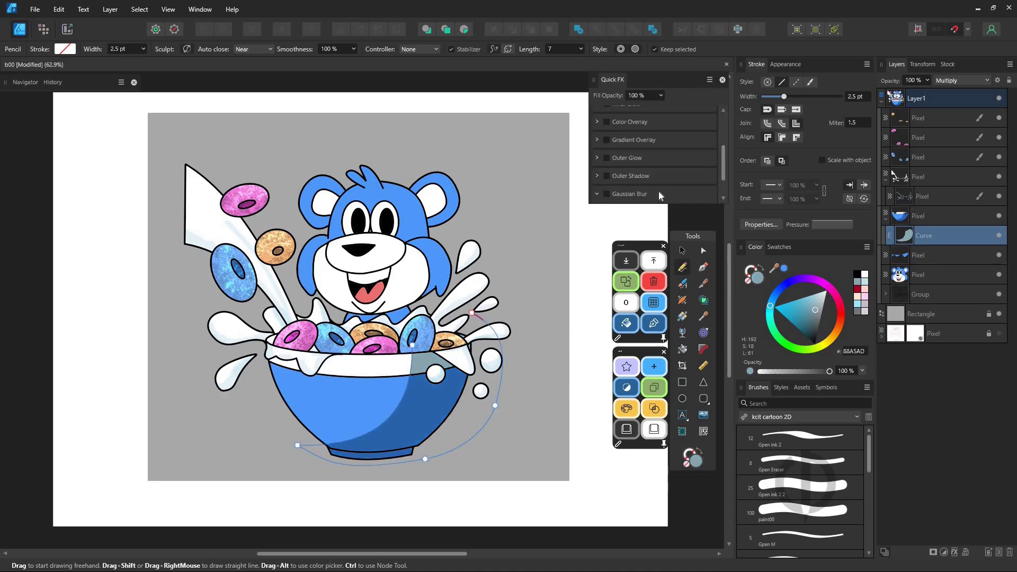
scroll(723, 174, "down", 2)
left_click_drag(625, 182, 662, 185)
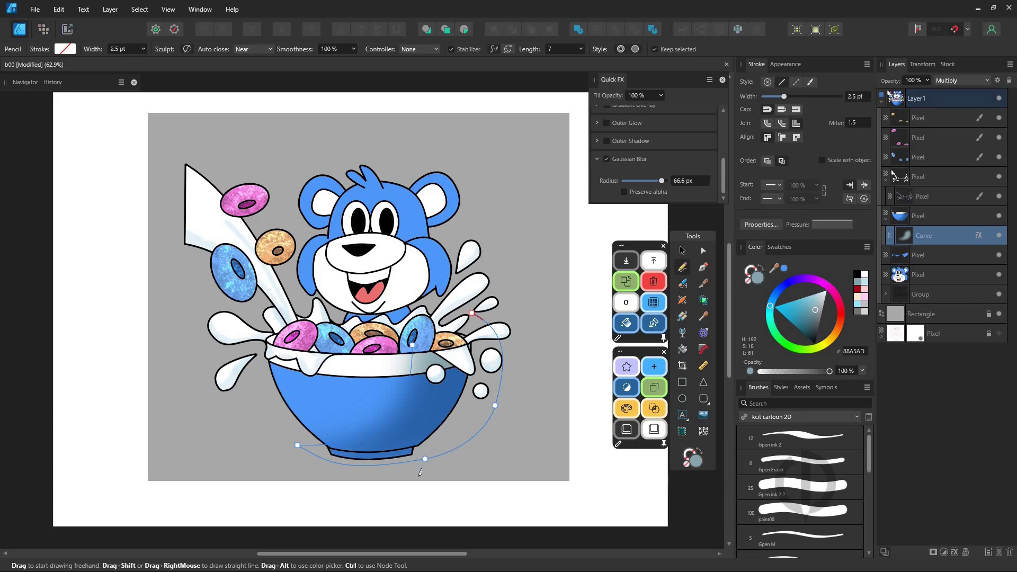
Draw a second shadow shape along the bowl's lower-left edge and base with Multiply blending, a 47.7 px Gaussian Blur and no stroke
mouse_move(420, 473)
left_mouse_down()
mouse_move(413, 450)
mouse_move(337, 445)
mouse_move(295, 390)
mouse_move(419, 472)
left_mouse_up()
left_click(973, 85)
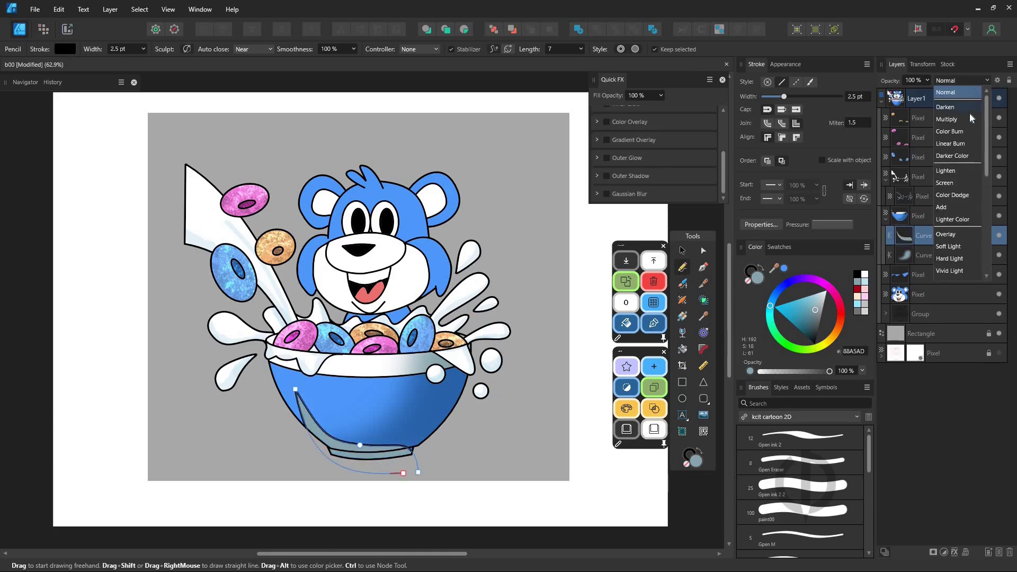
left_click(970, 113)
left_click(630, 194)
left_click_drag(631, 183, 659, 187)
left_click(687, 464)
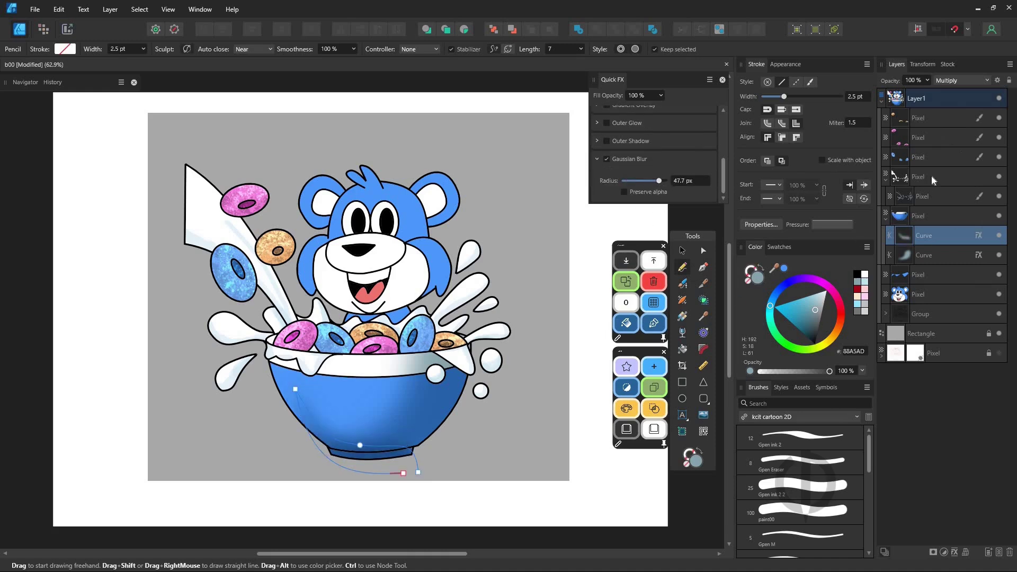
Draw a shadow shape under the bear's chin inside the bear layer, with Multiply blending and a 43.3 px Gaussian Blur
left_click(933, 295)
left_click(464, 29)
left_click_drag(300, 255, 303, 258)
left_click(963, 81)
left_click(969, 114)
left_click(630, 194)
left_click_drag(623, 181, 658, 184)
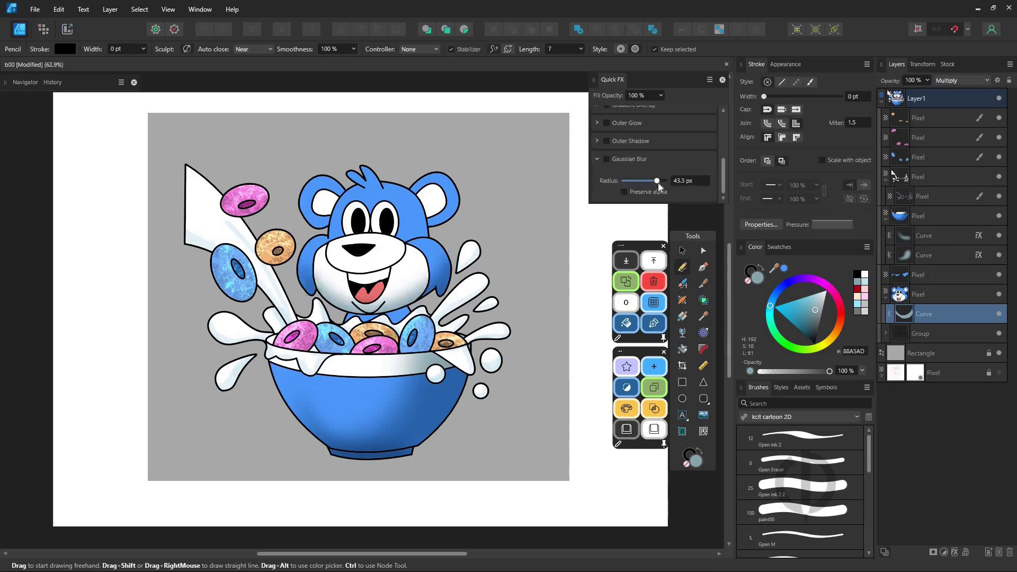
Draw further shadow shapes on the bear's face and ears and give them the chin shadow's blurred Multiply style
left_click_drag(329, 244, 330, 246)
left_click(924, 334)
left_click(924, 314)
left_click(627, 409)
left_click_drag(416, 201, 419, 203)
left_click(627, 409)
left_click_drag(337, 190, 387, 179)
left_click(627, 409)
left_click(626, 410)
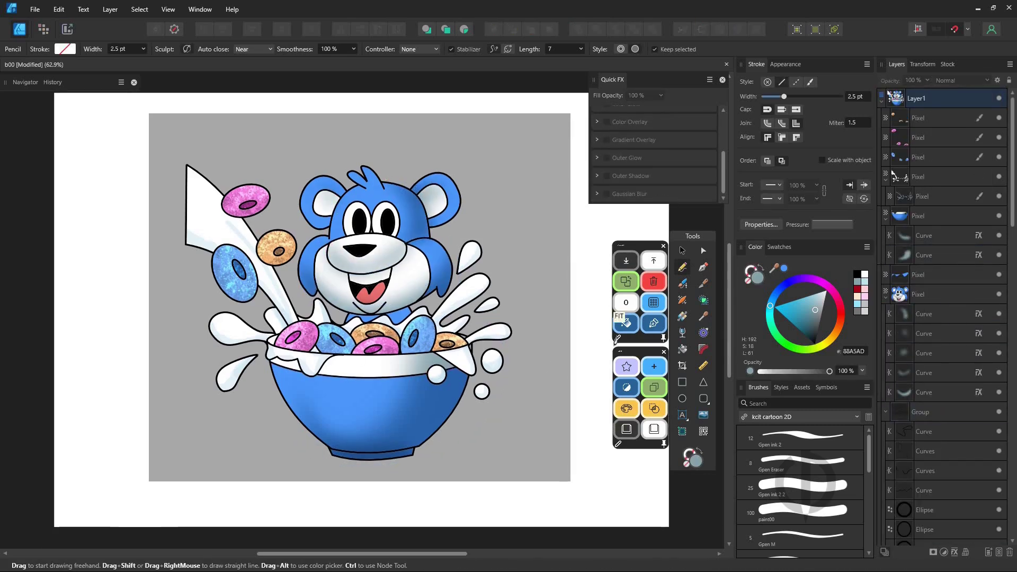
Paint cyan highlight strokes along the bear's ears, hair and cheeks with the Open ink 2 2 vector brush
left_click(924, 293)
key("b")
left_click(803, 488)
left_click(857, 304)
mouse_move(318, 211)
left_mouse_down()
mouse_move(344, 189)
mouse_move(380, 184)
left_mouse_up()
left_click_drag(413, 189, 456, 183)
left_click_drag(328, 238, 301, 275)
left_click_drag(428, 240, 453, 275)
Draw a freehand cyan highlight shape with no stroke along the right side of the bear's head
key("n")
left_click_drag(423, 214, 428, 235)
left_click(761, 268)
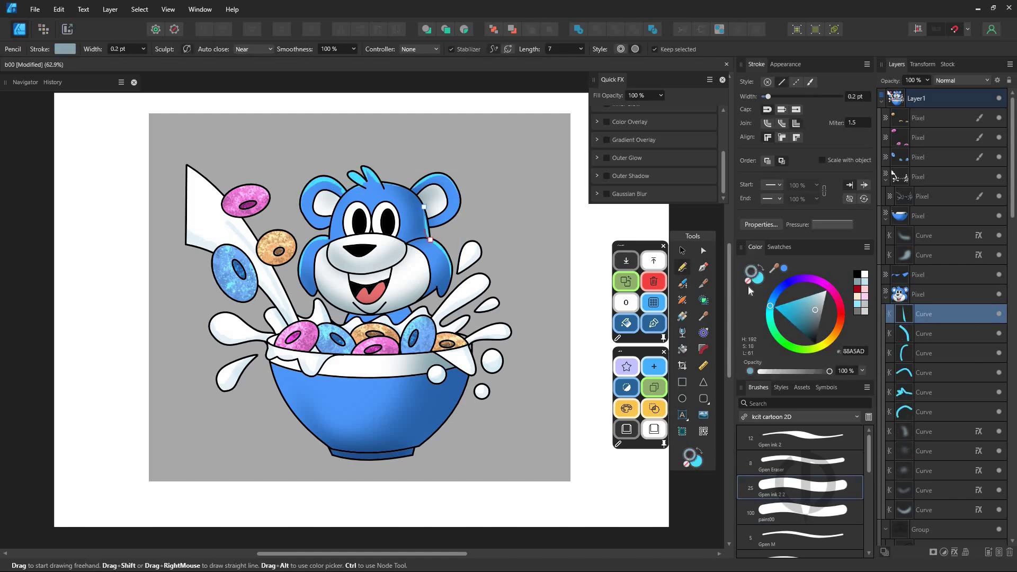
left_click(748, 281)
left_click_drag(532, 261, 548, 247)
Draw two freehand cyan shapes along the bowl's inner rim, inside the bowl layer
left_click(920, 216)
left_click_drag(348, 342, 476, 329)
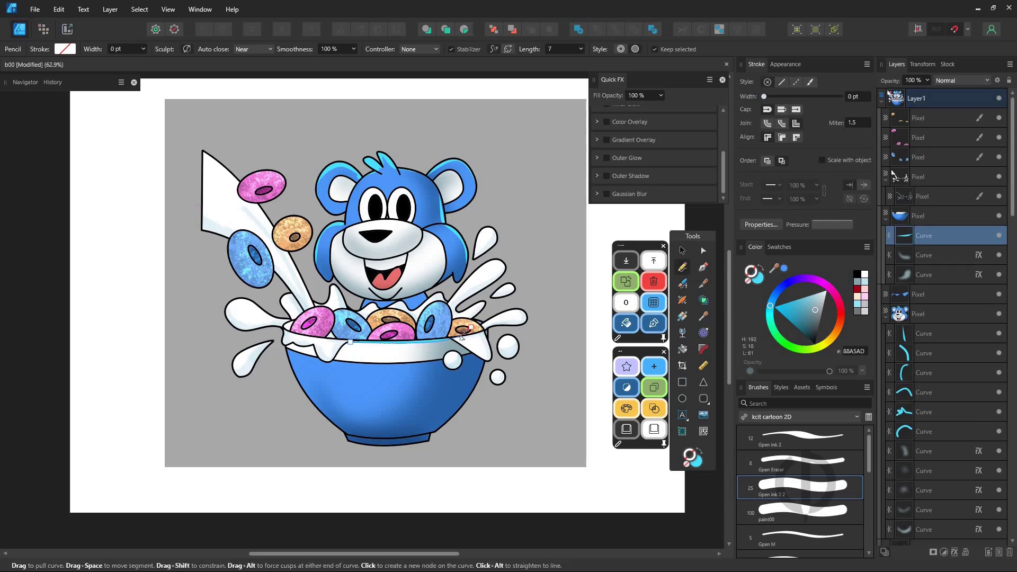
left_click_drag(281, 333, 307, 311)
Draw a curved white 11.2 pt Pen stripe across the bowl and send it behind the bowl's shadow shapes
left_click(703, 267)
left_click(267, 368)
left_click_drag(524, 356, 610, 318)
mouse_move(764, 96)
left_mouse_down()
mouse_move(811, 97)
mouse_move(798, 96)
left_mouse_up()
left_click(626, 261)
left_click(864, 274)
left_click_drag(409, 383, 410, 372)
Narrow the grey background rectangle and fill it with a vertical gradient from cyan at the top to pink FF72CE at the bottom
scroll(943, 318, "down", 10)
left_click(927, 509)
left_click(998, 510)
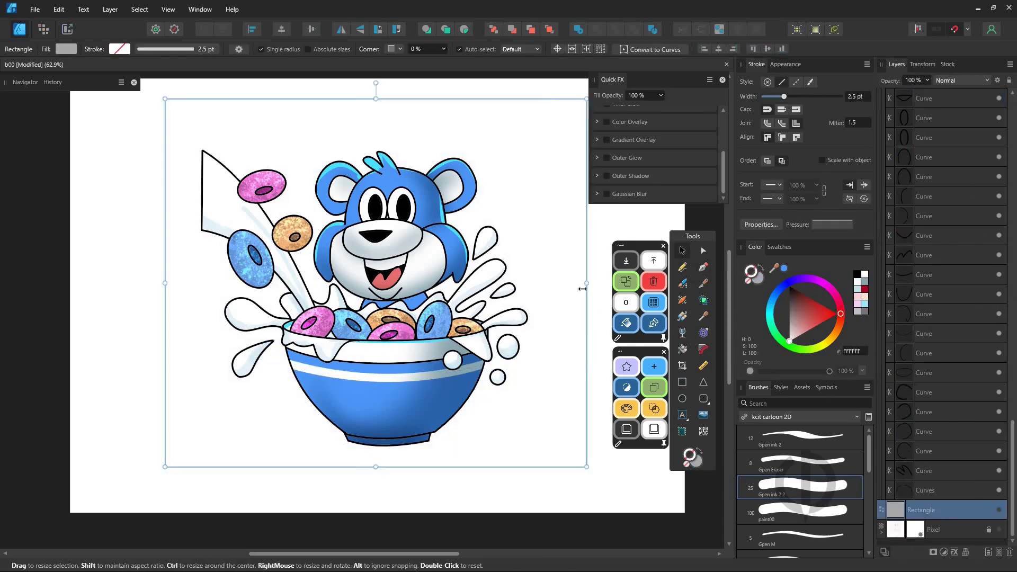
left_click(999, 510)
left_click(759, 278)
left_click(682, 316)
mouse_move(493, 160)
left_mouse_down()
mouse_move(508, 424)
mouse_move(494, 423)
left_mouse_up()
left_click(833, 290)
left_click(822, 317)
Move the line-art group above the colour layers and group it together with all of them
scroll(943, 318, "up", 20)
left_click(885, 216)
left_click(885, 236)
left_click(933, 275)
left_click(932, 118)
left_click(939, 280, "shift")
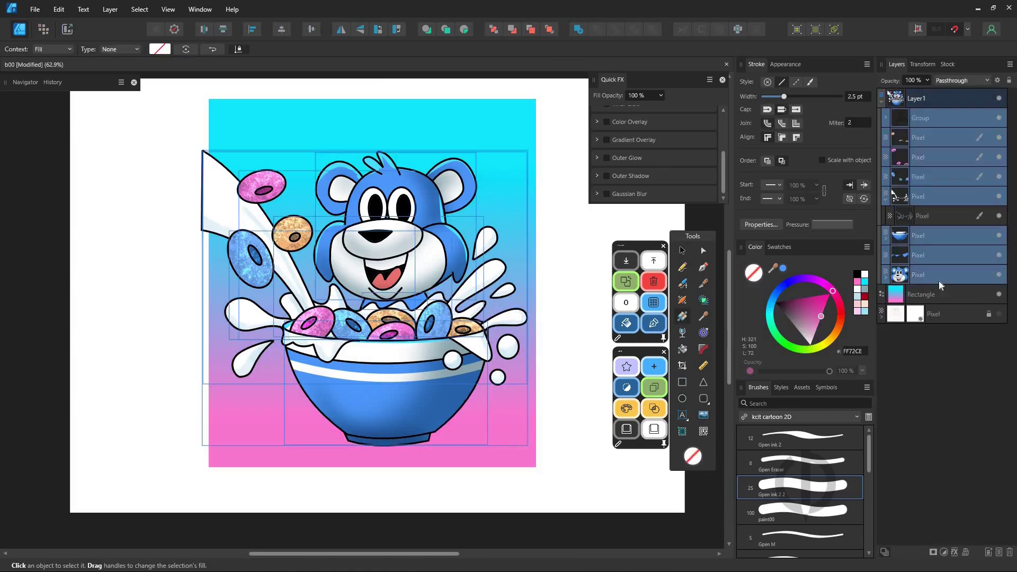
left_click(654, 387)
Clip the artwork group inside the gradient background rectangle and reposition the artwork within it
left_click_drag(922, 117, 924, 138)
key("m")
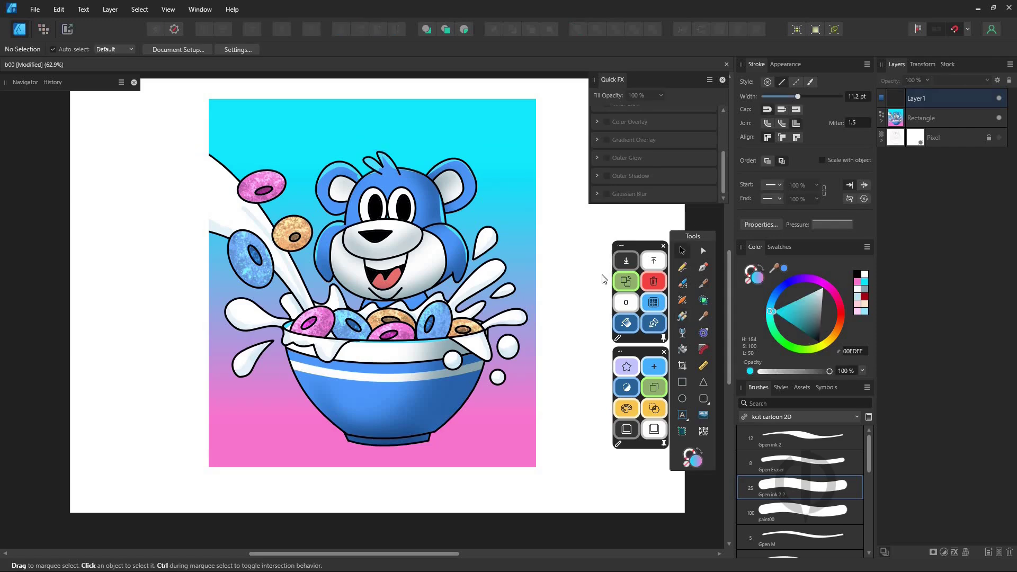
left_click(882, 122)
left_click(922, 138)
key("v")
mouse_move(341, 446)
left_mouse_down()
mouse_move(356, 431)
mouse_move(336, 456)
left_mouse_up()
Select the bowl's right-side shadow curve and start the Ellipse tool
key("m")
left_click(445, 393)
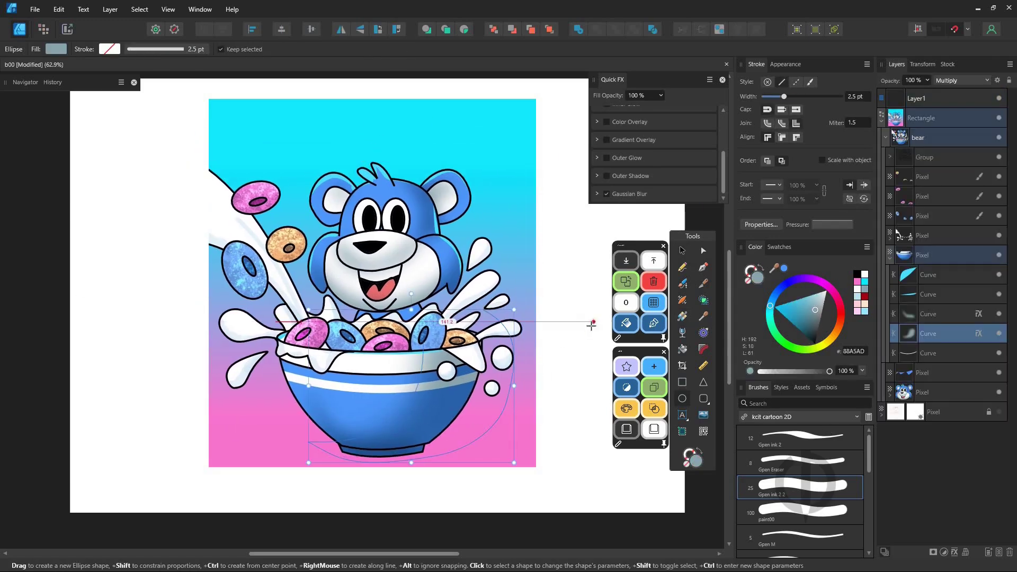